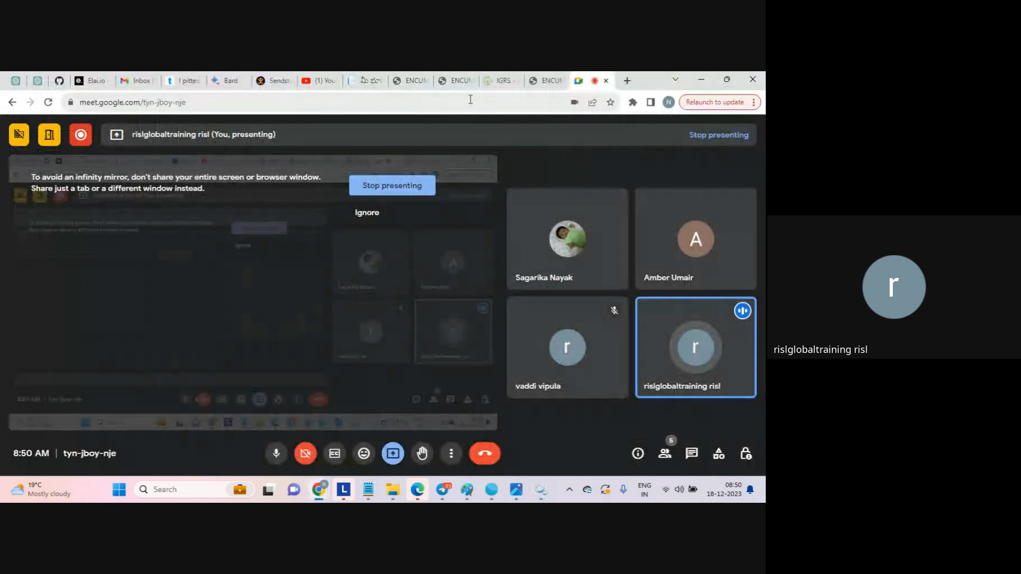
# - Load the Informatica Cloud home page in a new Chrome tab and copy its address
pyautogui.click(626, 81)
pyautogui.write('dm')
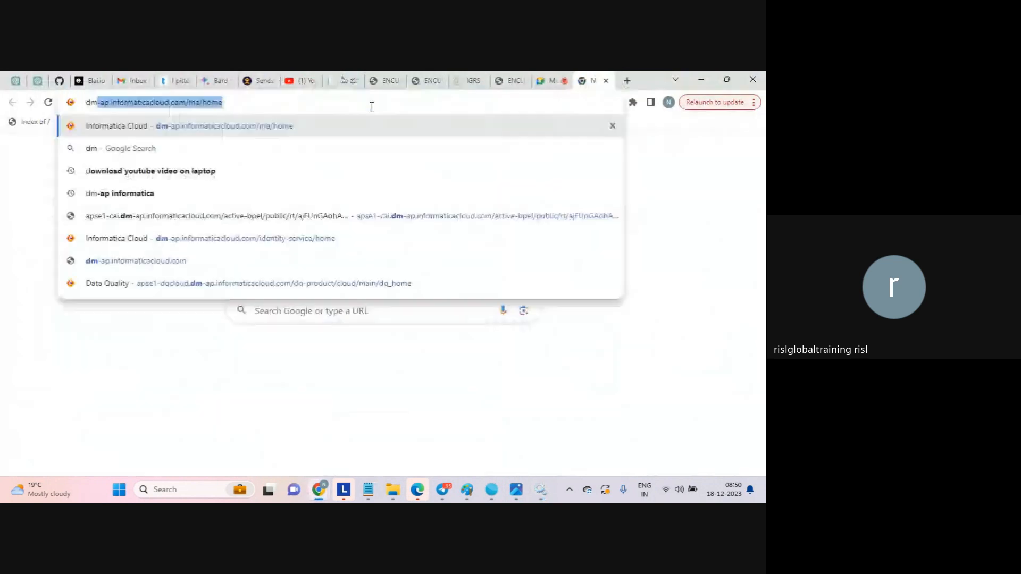
pyautogui.press('Right')
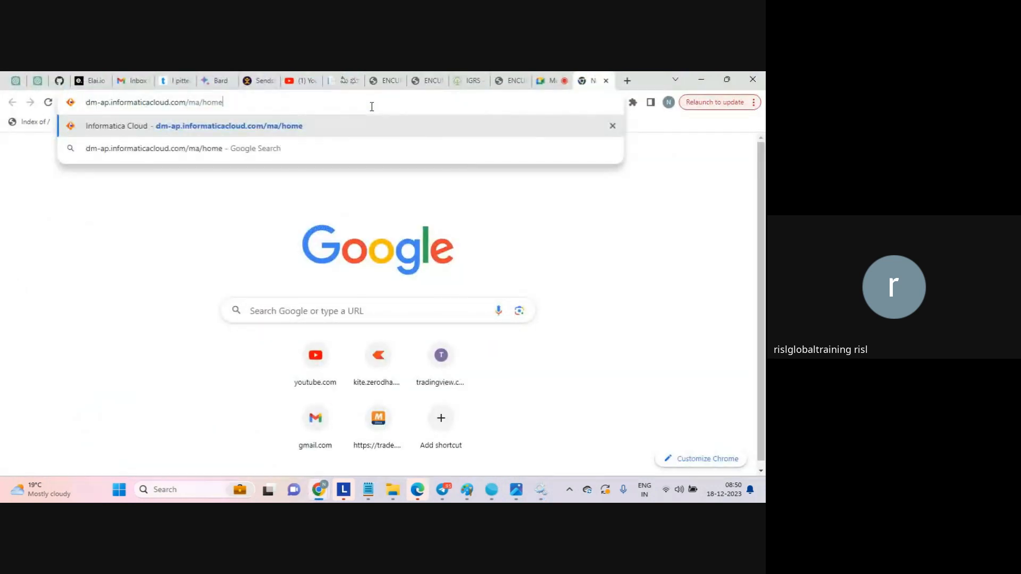
pyautogui.press('Return')
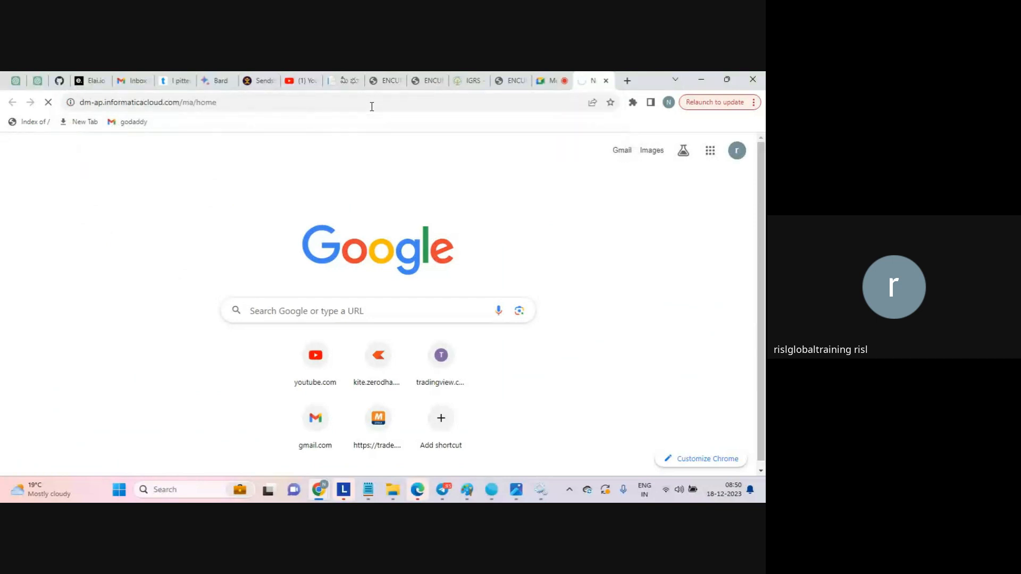
pyautogui.click(372, 107)
pyautogui.hotkey('ctrl', 'c')
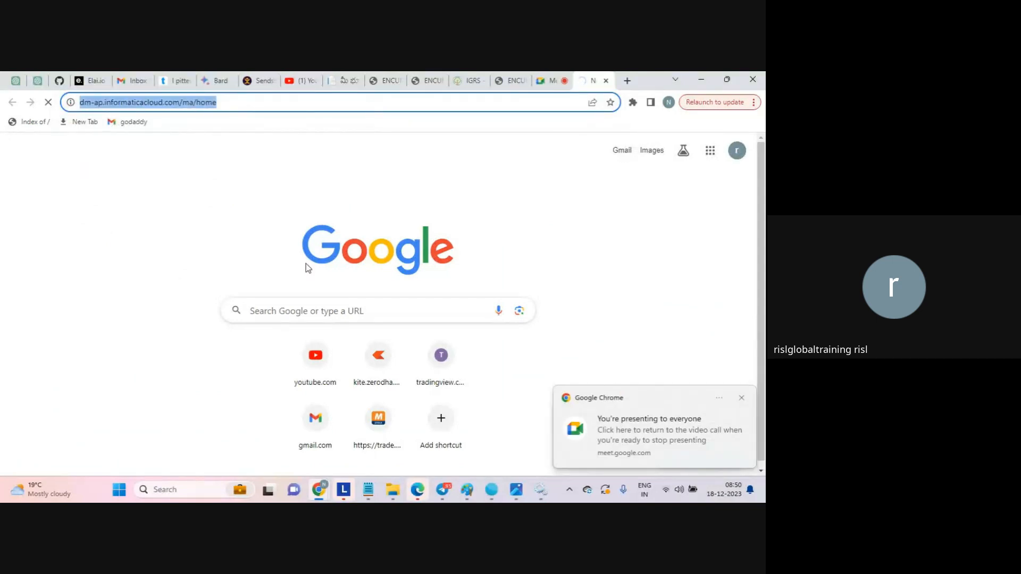
# - Bring up the metadata notes in Notepad and insert an empty first line
pyautogui.moveTo(368, 490)
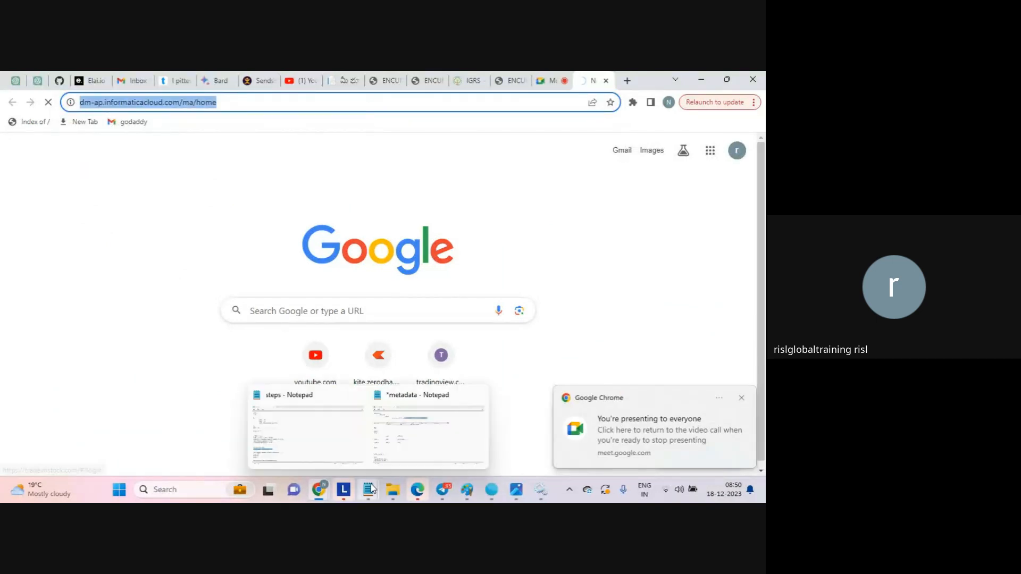
pyautogui.click(427, 454)
pyautogui.hotkey('ctrl', 'Home')
pyautogui.press('Return')
pyautogui.press('Return')
pyautogui.press('Up')
pyautogui.press('Up')
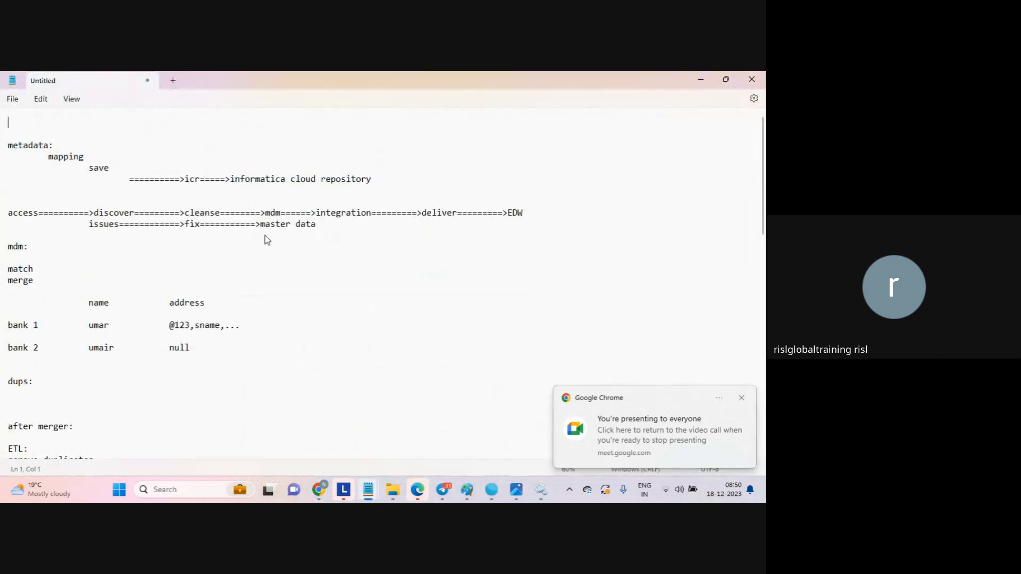
# - Paste the Informatica Cloud address as the notes' first line and select that line
pyautogui.hotkey('ctrl', 'v')
pyautogui.press('Return')
pyautogui.press('Up')
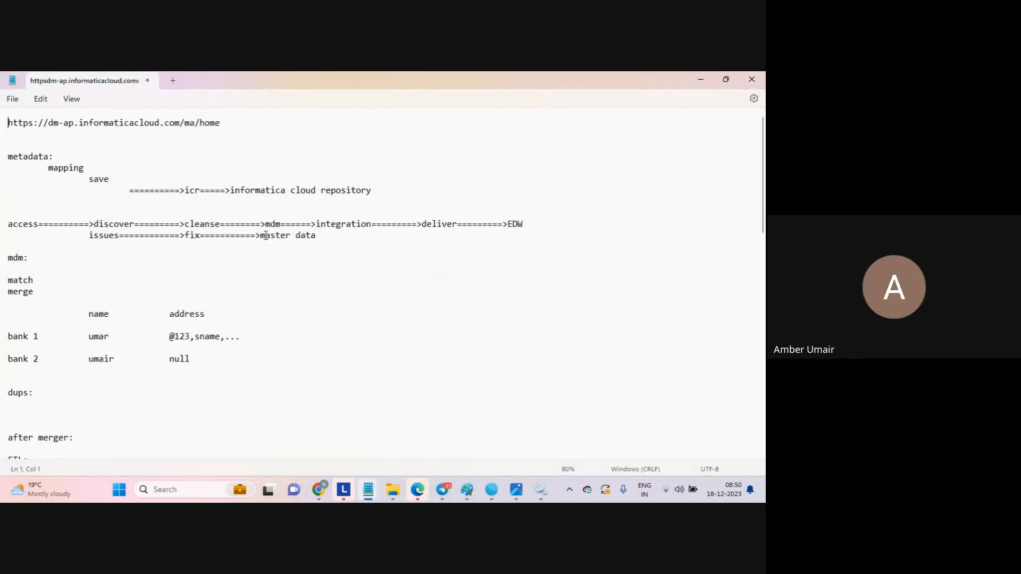
pyautogui.hotkey('shift', 'Down')
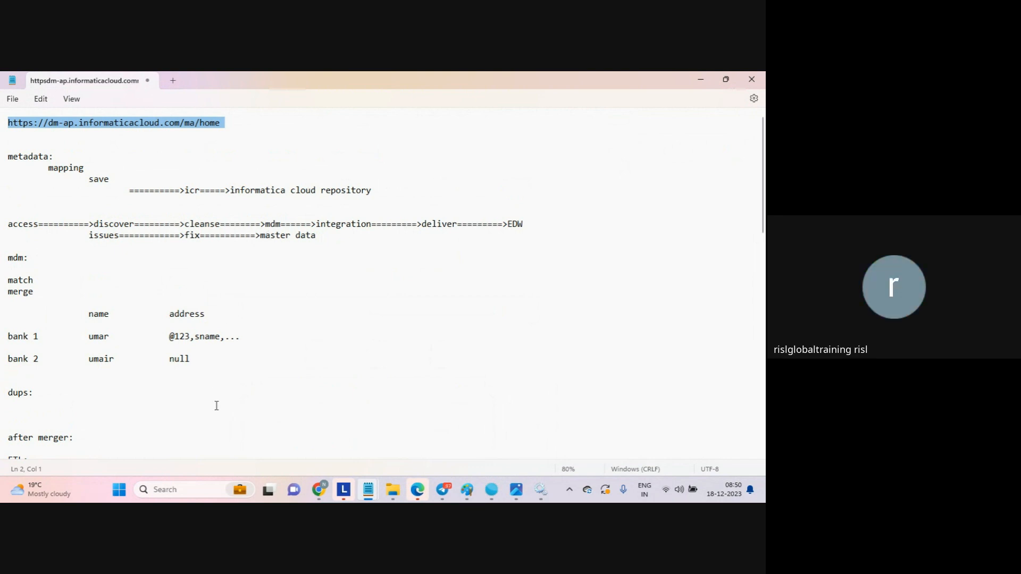
# - Return to the Informatica login page and sign in with the account e-mail and password
pyautogui.moveTo(328, 498)
pyautogui.click(261, 428)
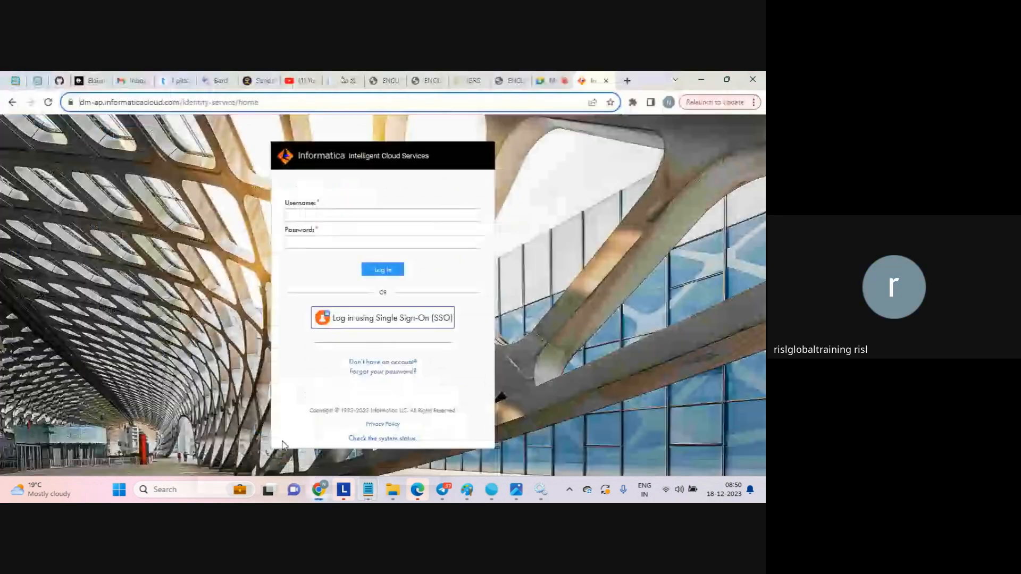
pyautogui.click(343, 215)
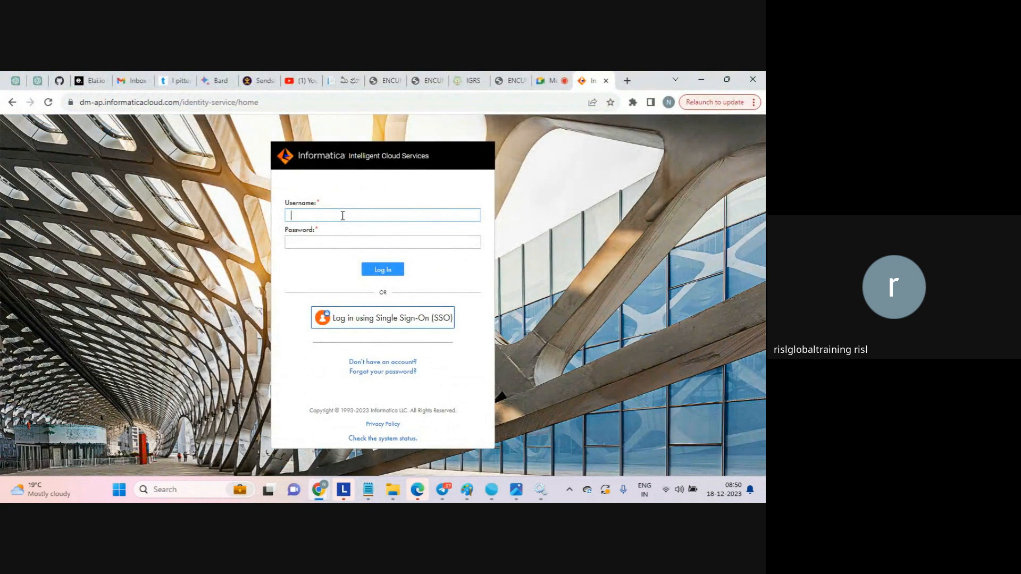
pyautogui.press('Tab')
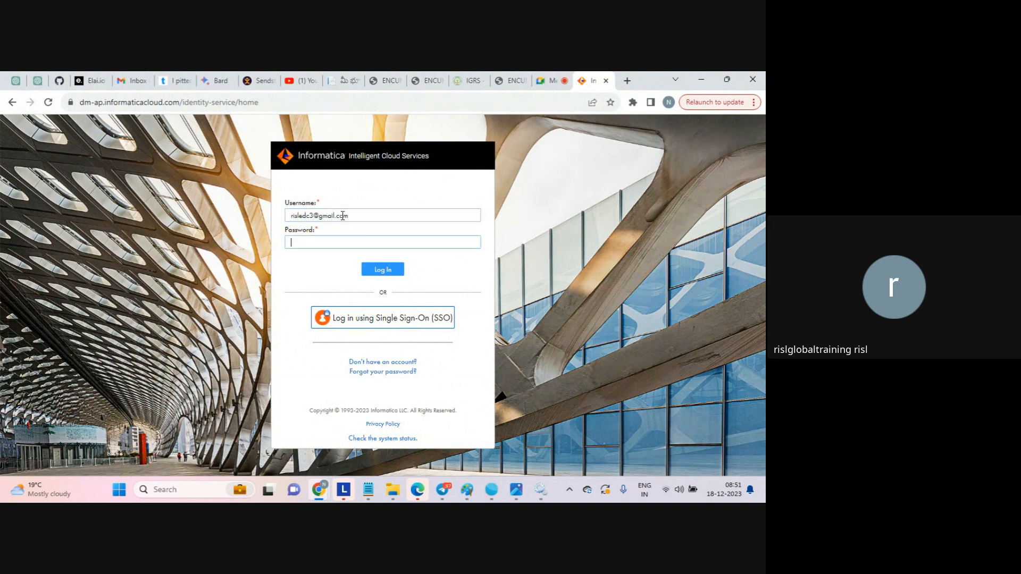
pyautogui.write('••••••••••')
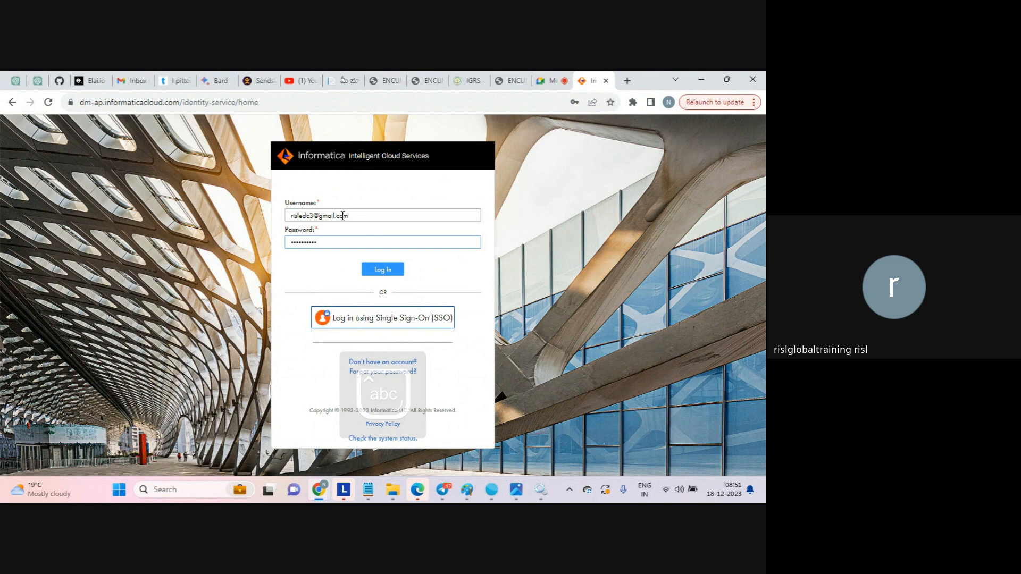
pyautogui.press('Return')
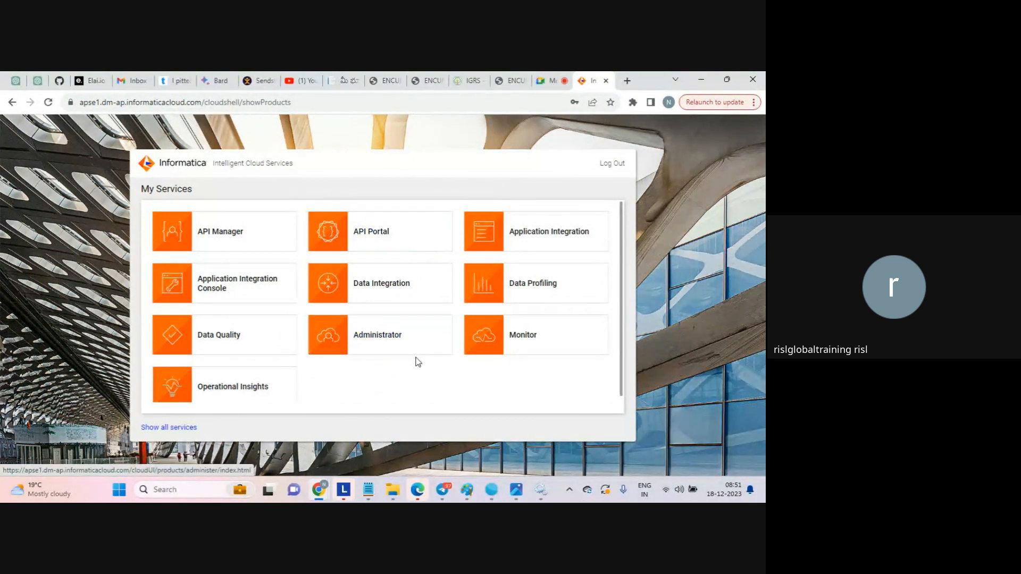
# - From the full list of services, open Data Integration
pyautogui.click(188, 428)
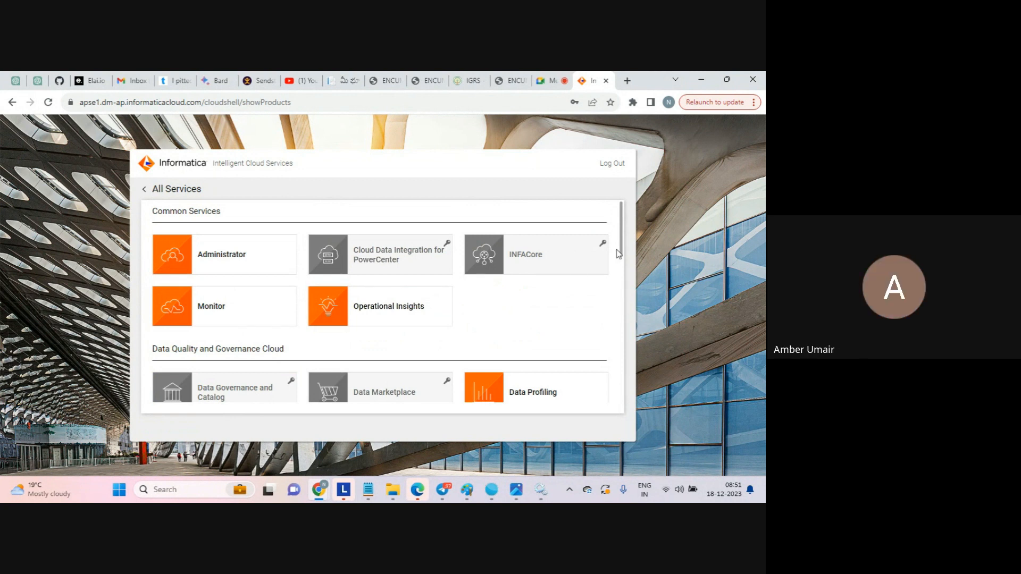
pyautogui.moveTo(625, 235); pyautogui.dragTo(615, 351)
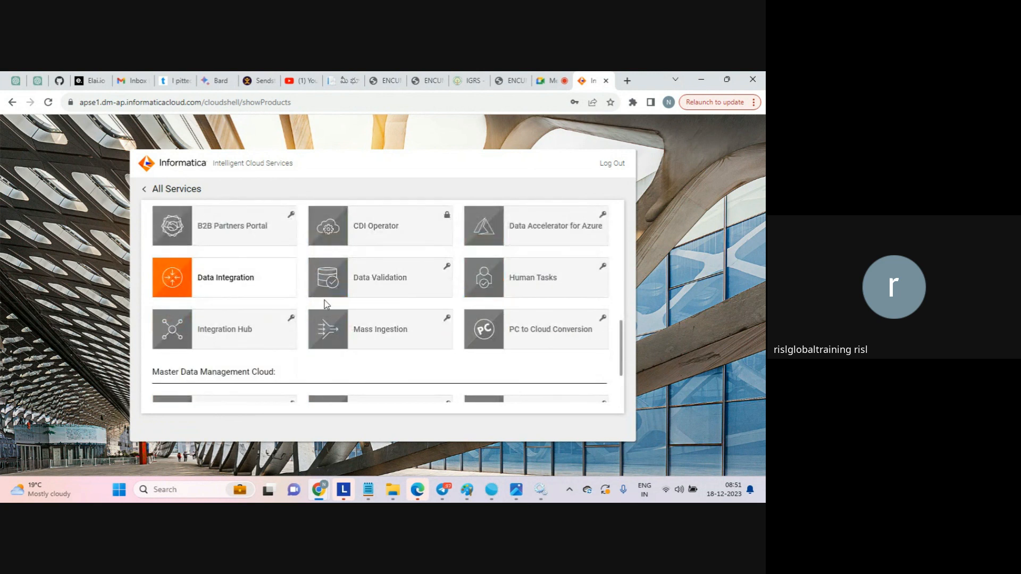
pyautogui.click(236, 283)
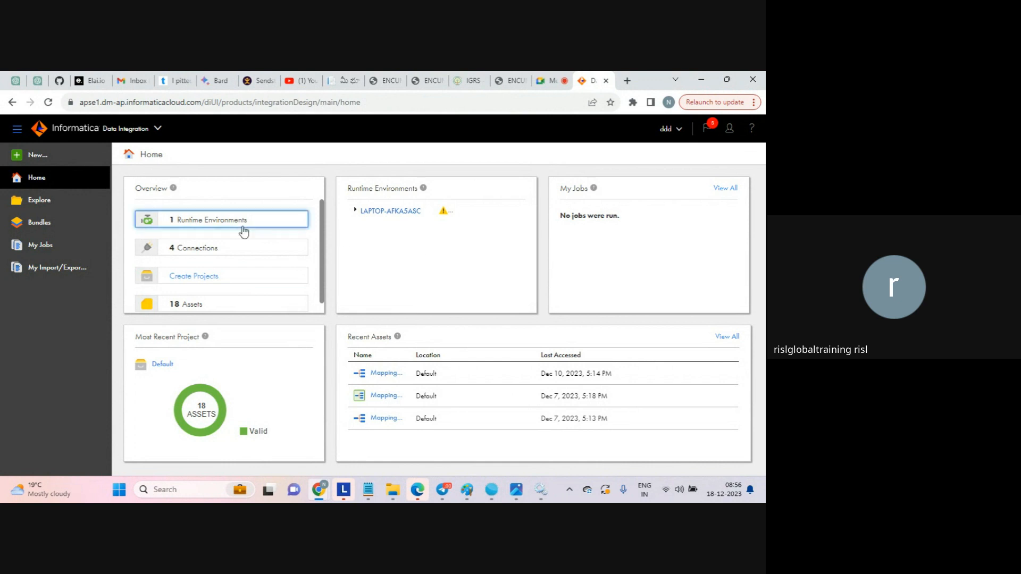
# - Open Runtime Environments administration, expand LAPTOP-AFKA5ASC to reveal its flagged agent, and cancel a new asset
pyautogui.click(201, 228)
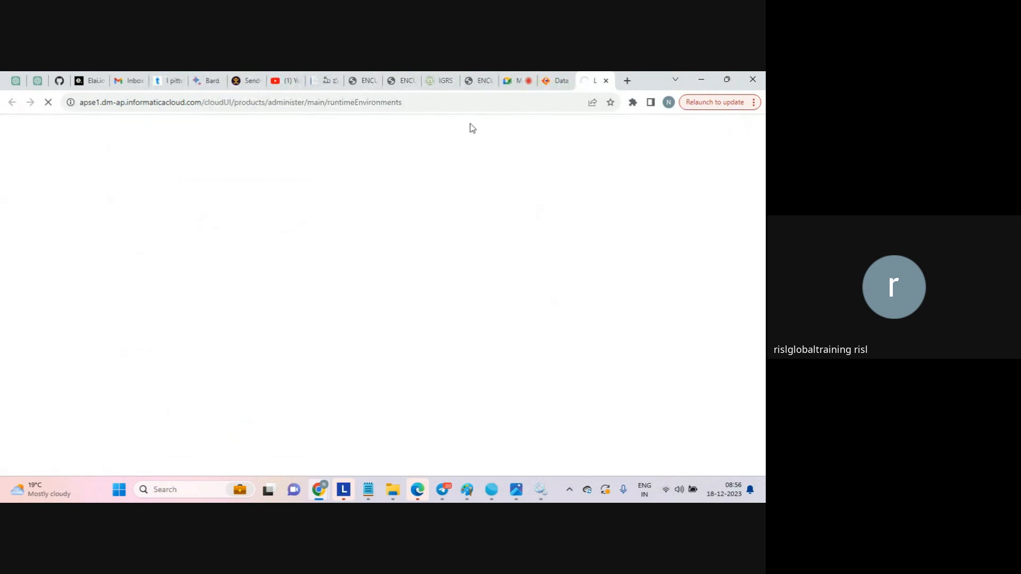
pyautogui.click(544, 88)
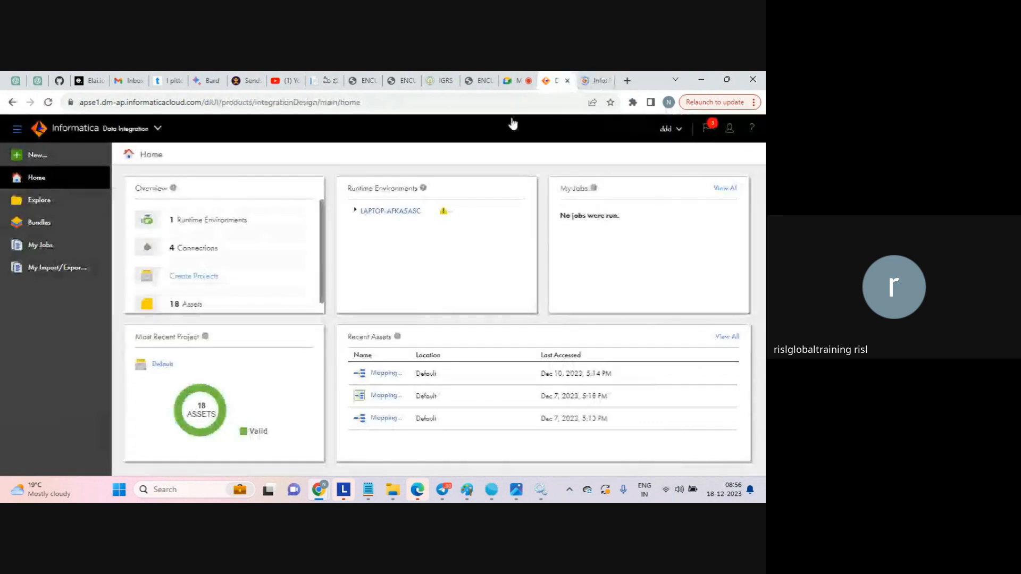
pyautogui.click(358, 213)
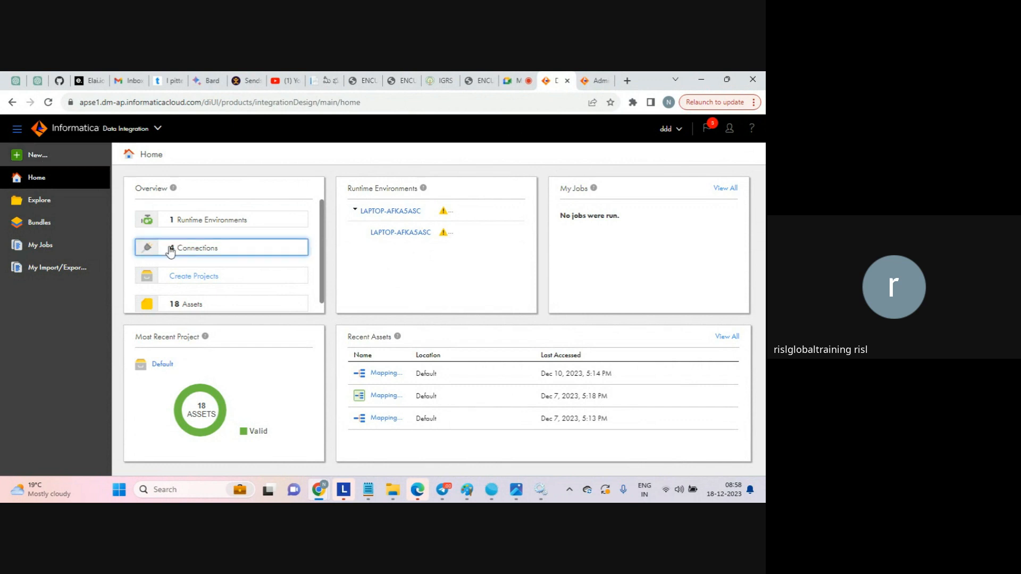
pyautogui.click(35, 152)
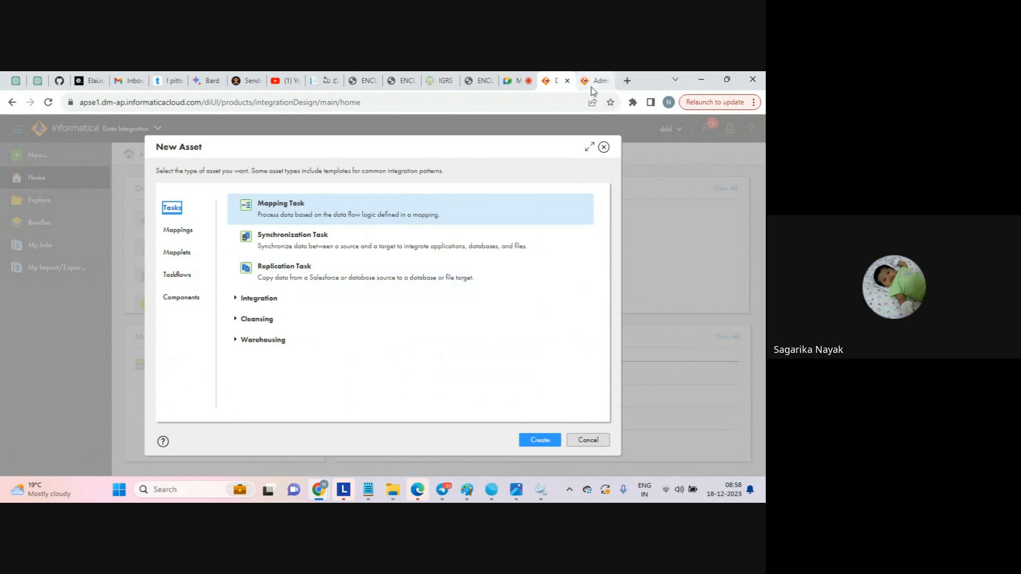
pyautogui.click(588, 439)
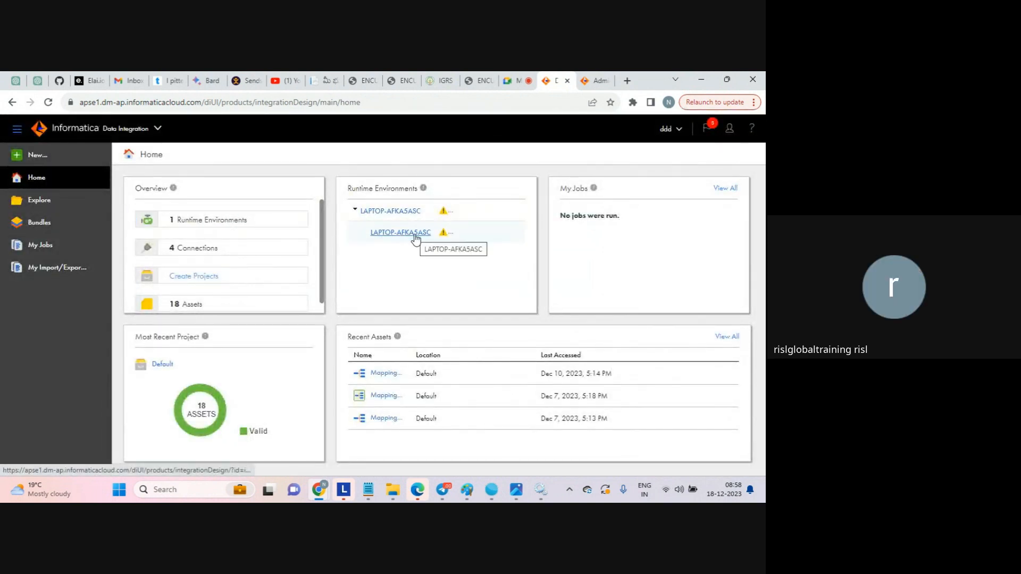
pyautogui.click(541, 490)
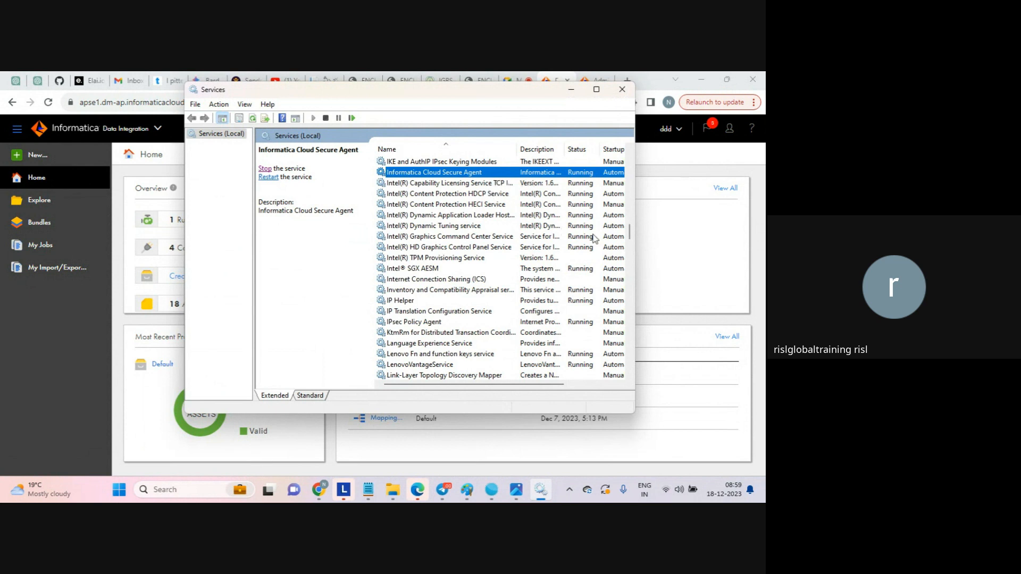
pyautogui.click(665, 250)
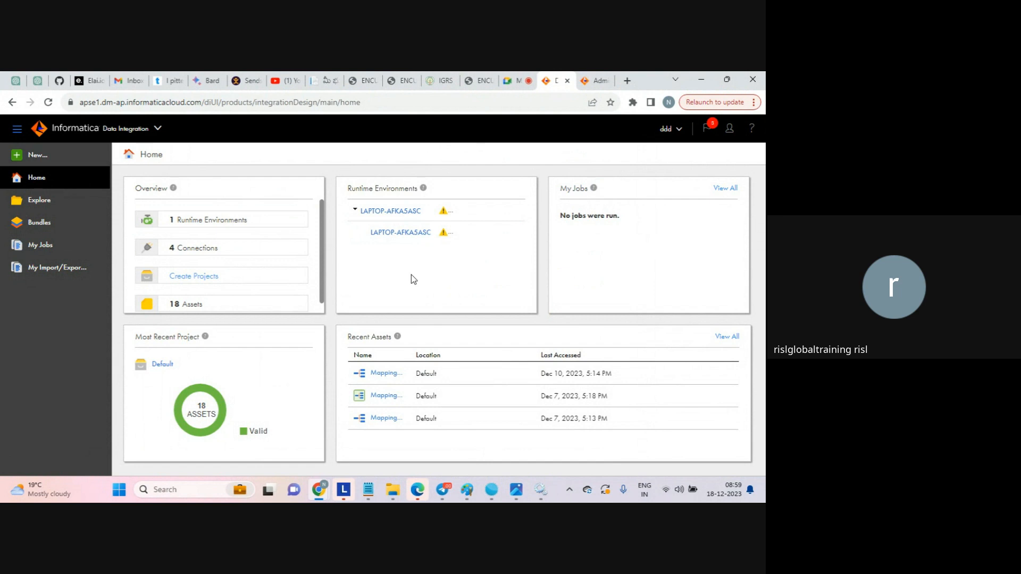
# - In the New Asset dialog, browse the Mappings category and choose Mapping
pyautogui.click(38, 155)
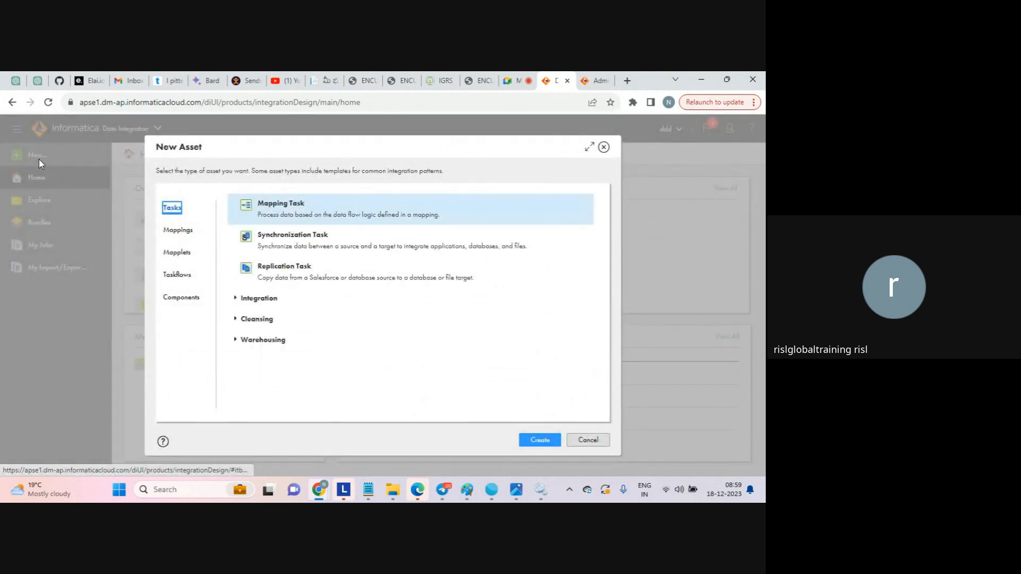
pyautogui.tripleClick(210, 171)
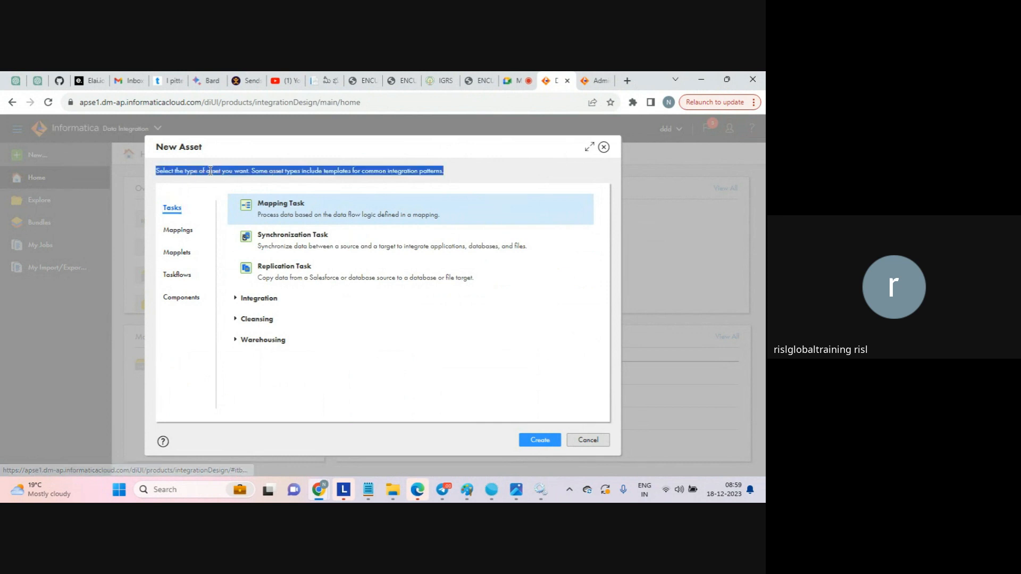
pyautogui.click(210, 170)
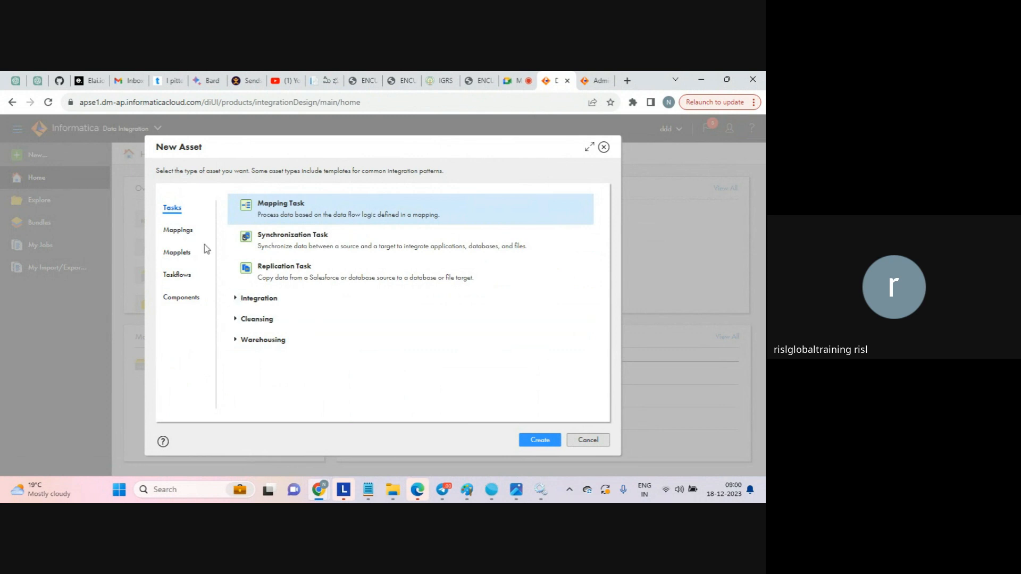
pyautogui.click(180, 232)
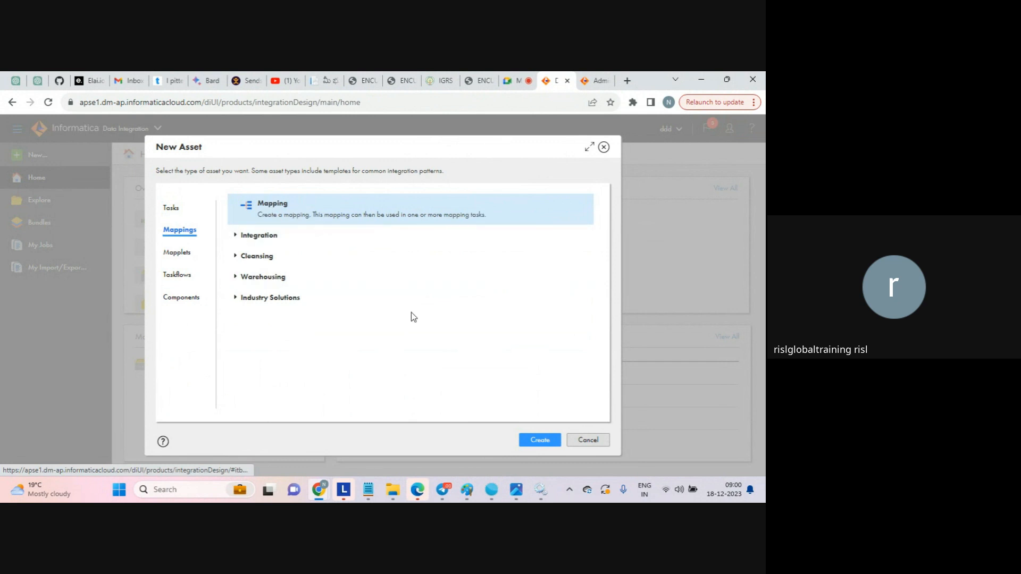
pyautogui.click(540, 441)
# - Create Mapping1 and view its properties alongside the default Source and Target nodes
pyautogui.click(536, 441)
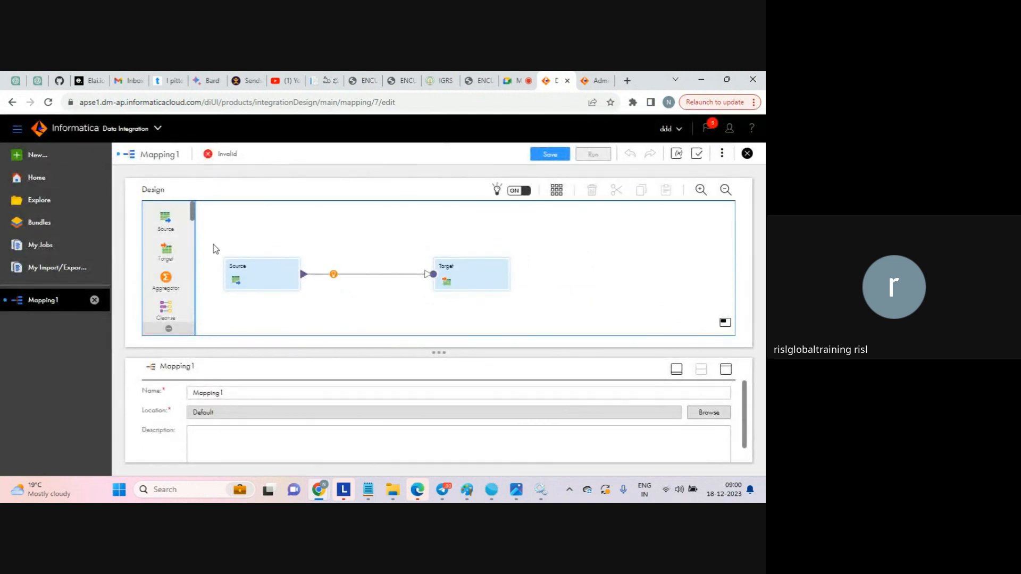
pyautogui.moveTo(305, 253); pyautogui.dragTo(538, 317)
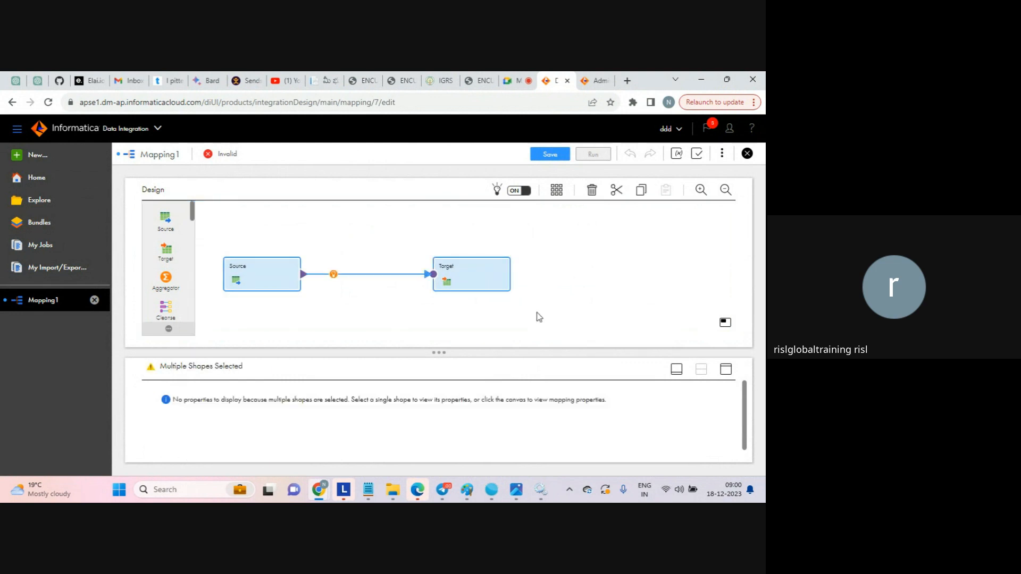
pyautogui.click(538, 317)
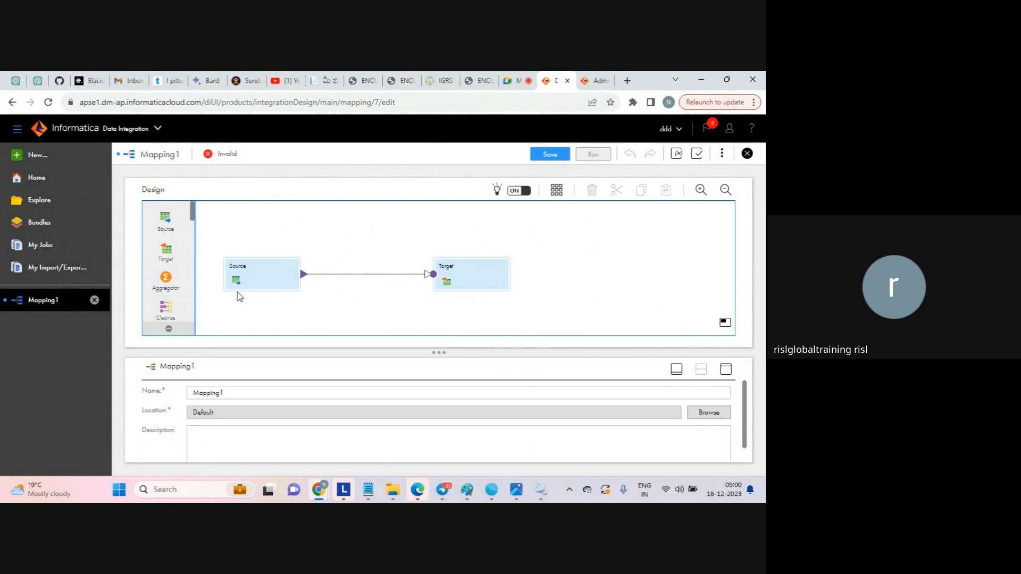
pyautogui.moveTo(193, 211); pyautogui.dragTo(201, 321)
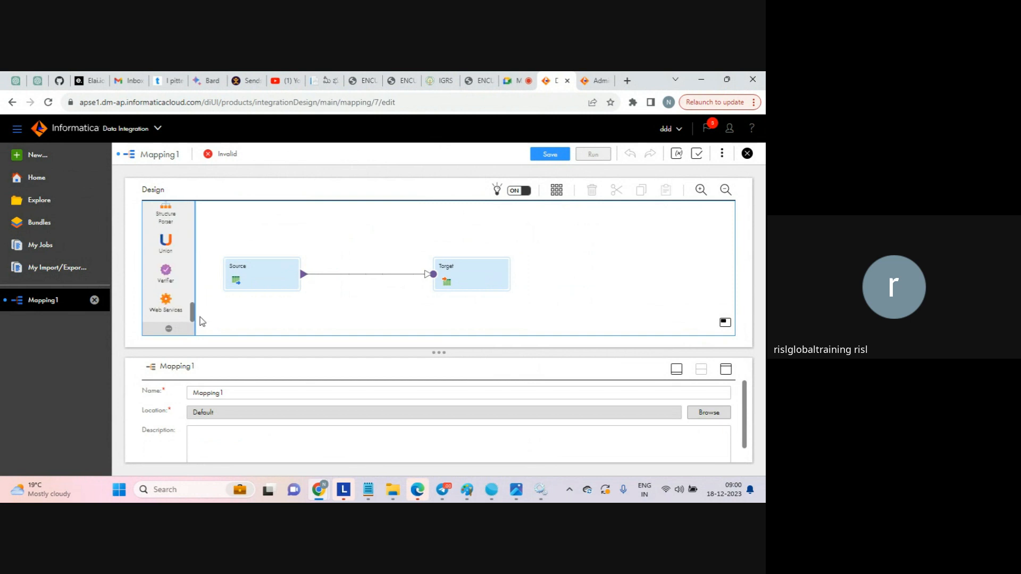
pyautogui.moveTo(200, 318); pyautogui.dragTo(193, 208)
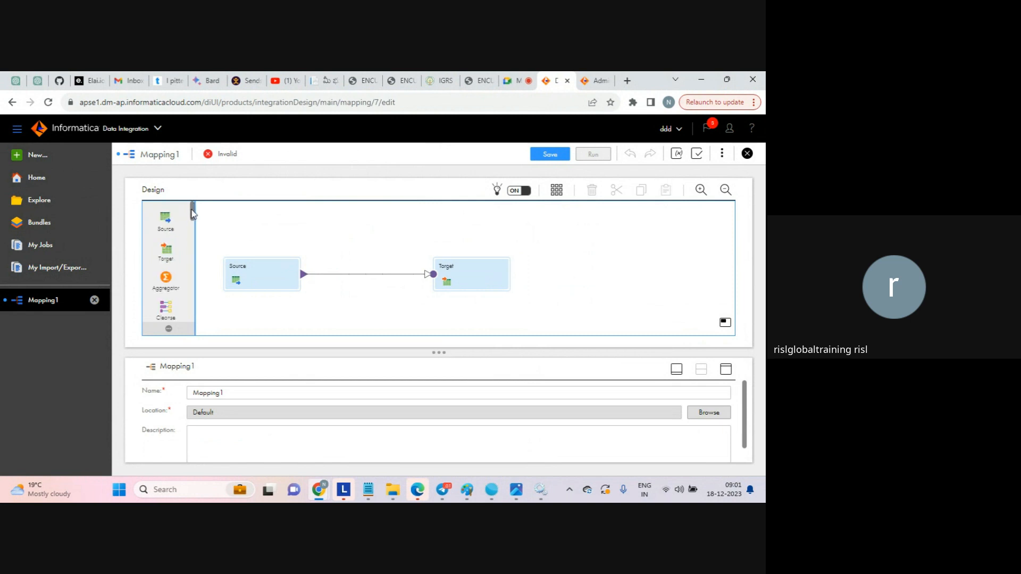
# - Inspect the Source and Target node properties in turn, ending on the Source
pyautogui.click(261, 286)
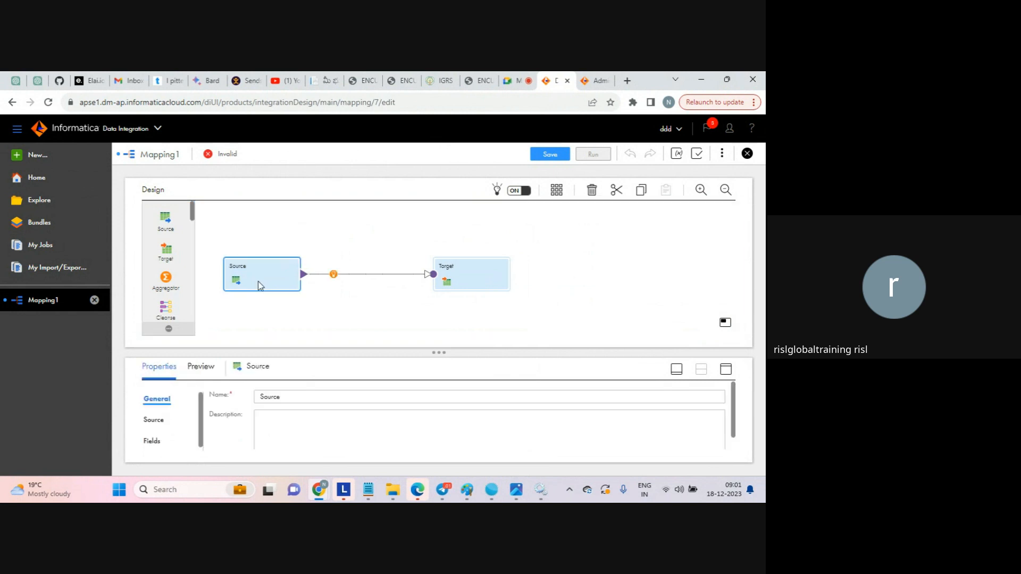
pyautogui.click(474, 273)
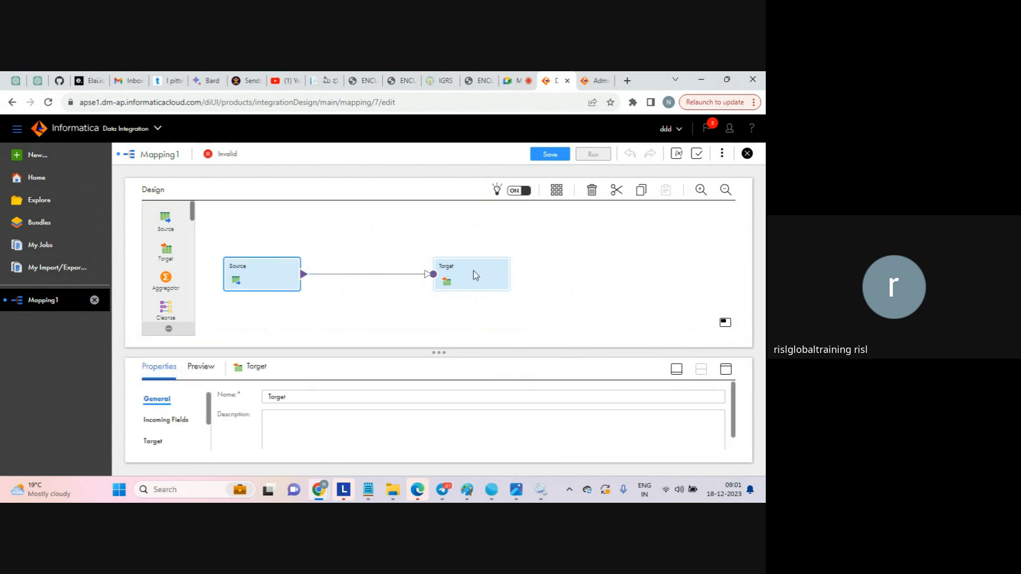
pyautogui.click(276, 280)
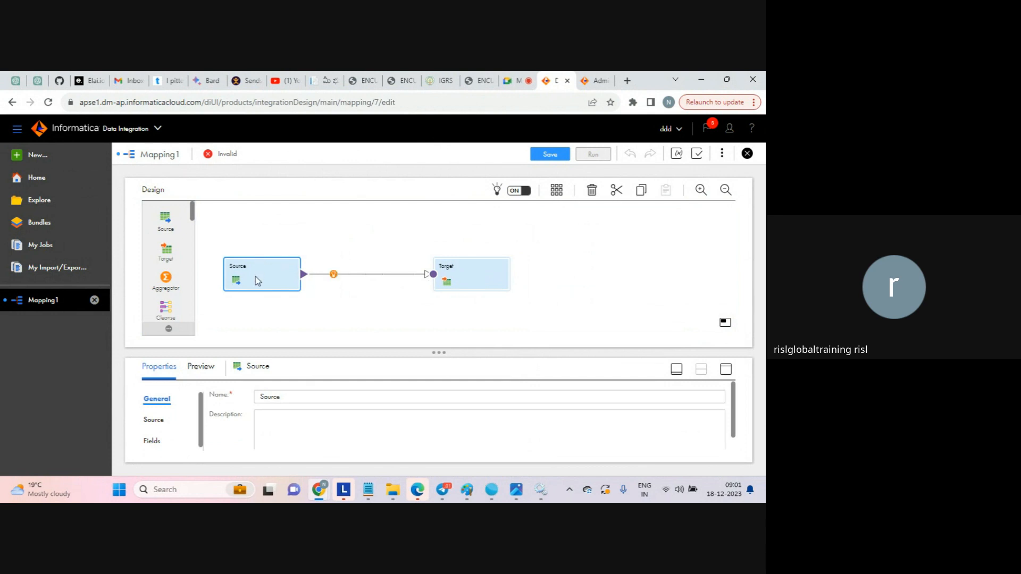
pyautogui.click(458, 270)
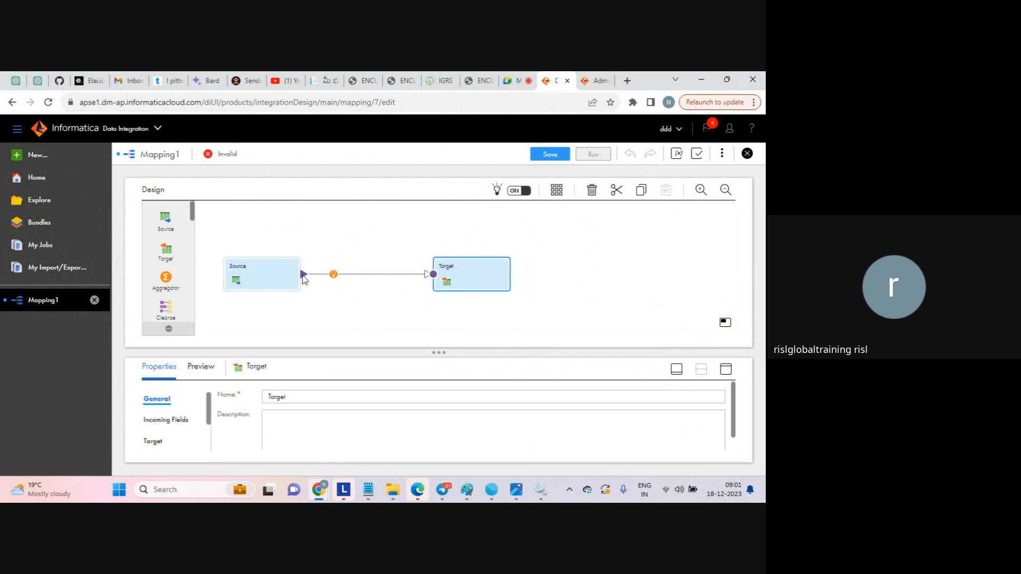
pyautogui.click(260, 282)
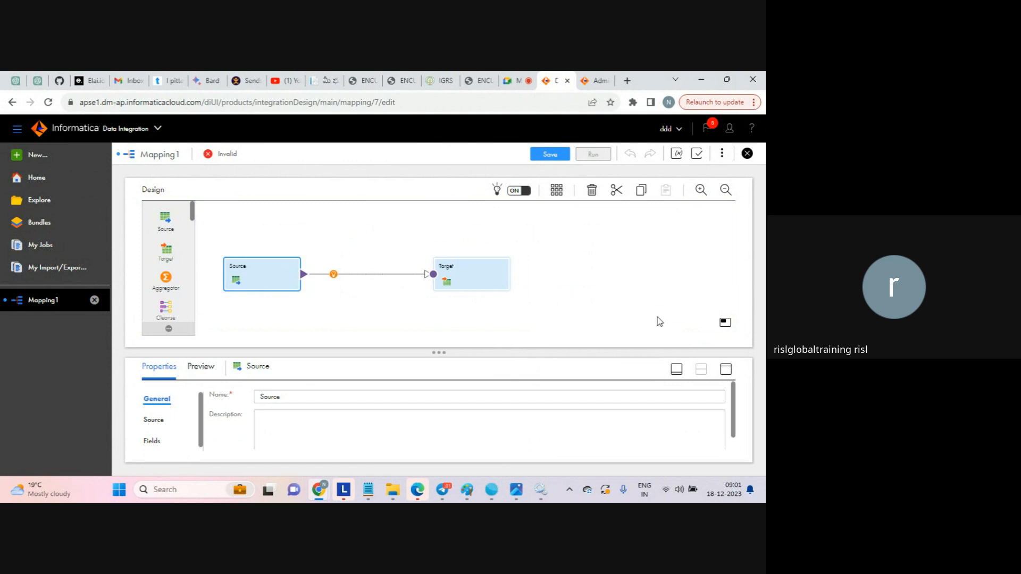
# - Maximize the properties panel, review the Source's Connection list, and start a New Connection
pyautogui.click(726, 369)
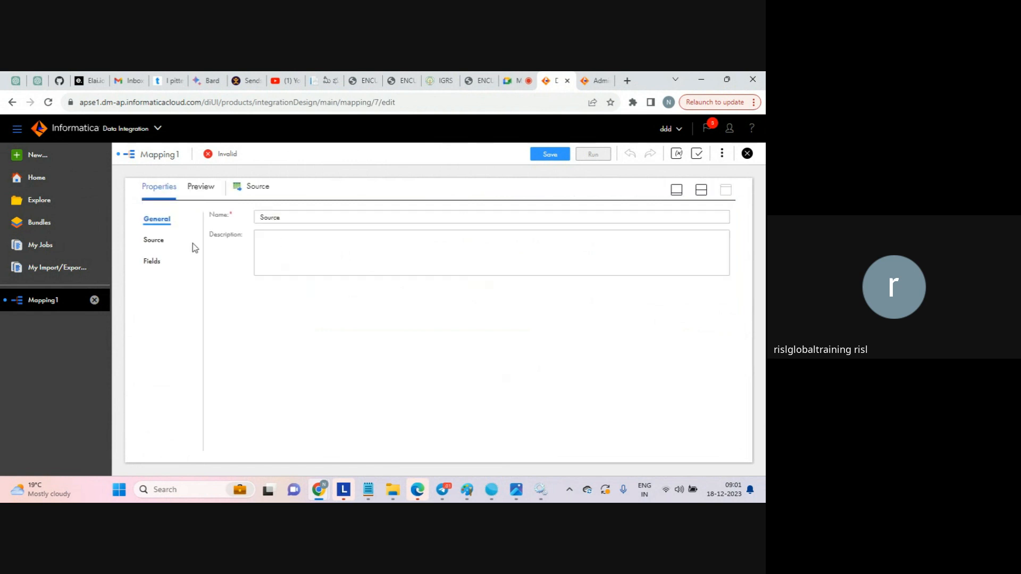
pyautogui.click(153, 242)
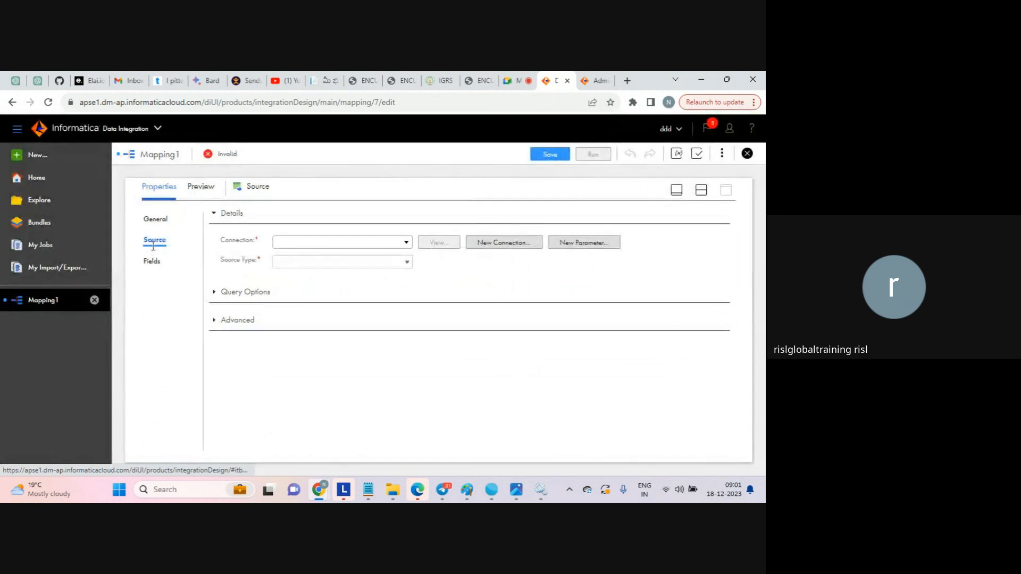
pyautogui.click(405, 244)
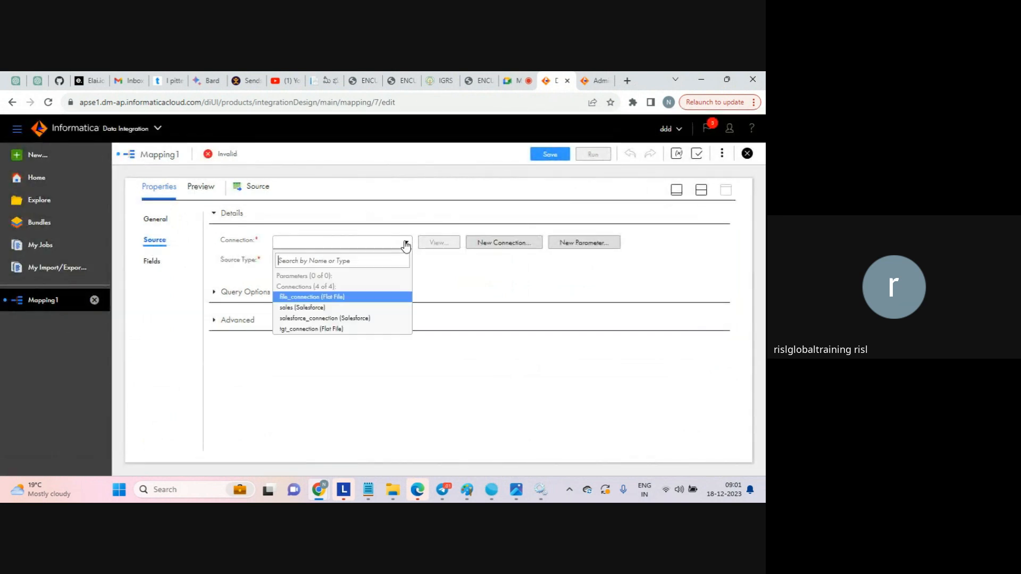
pyautogui.click(474, 264)
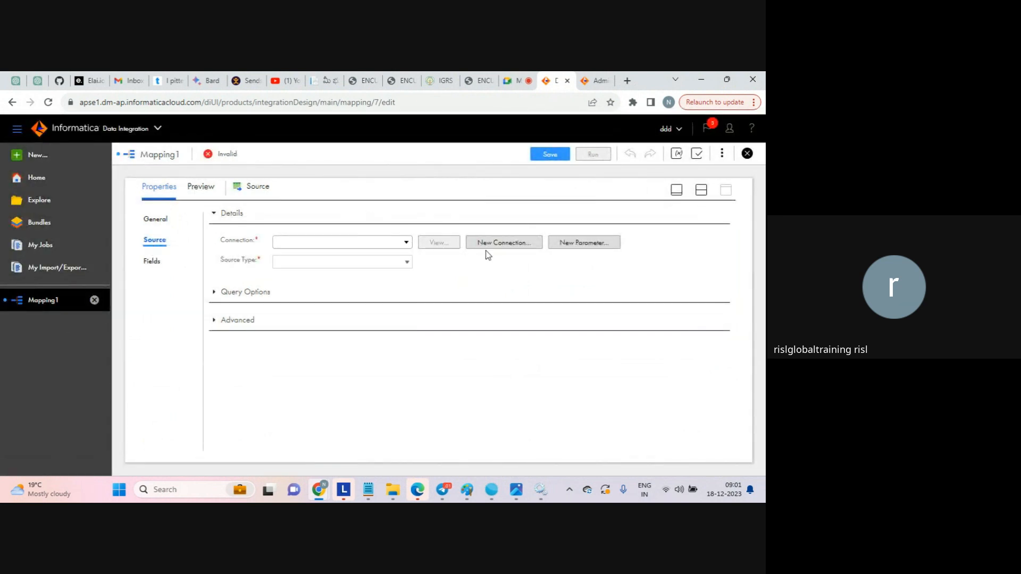
pyautogui.click(501, 243)
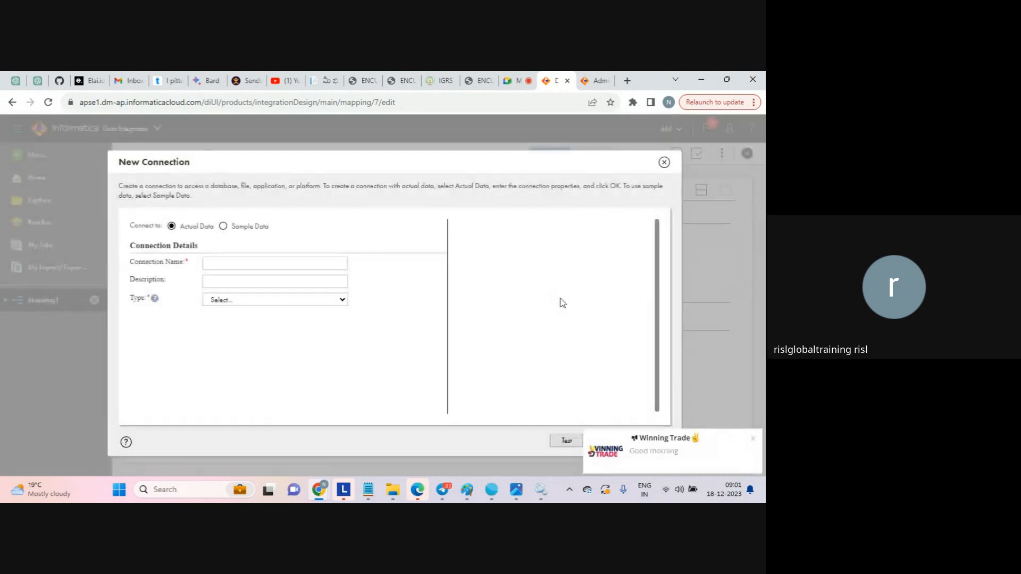
# - Set the new connection's Type to Flat File
pyautogui.click(338, 302)
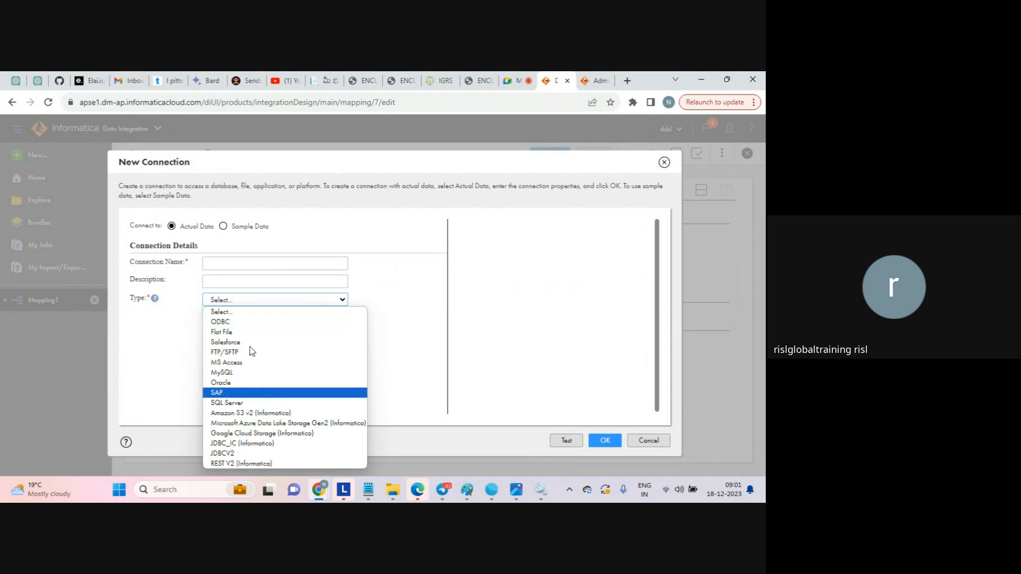
pyautogui.click(230, 332)
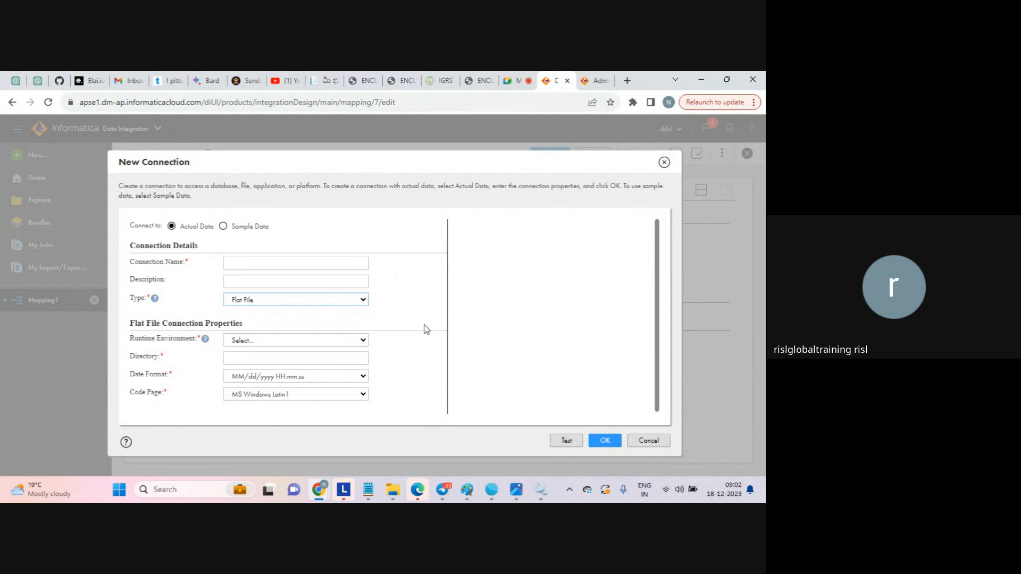
# - Give the flat file connection runtime environment LAPTOP-AFKA5ASC and directory c:\source
pyautogui.click(351, 340)
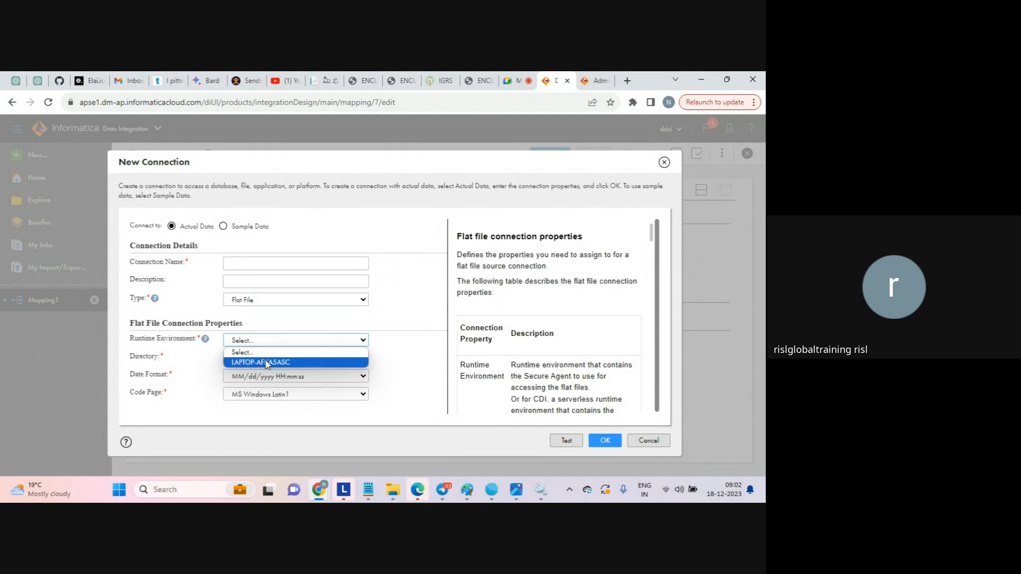
pyautogui.click(267, 363)
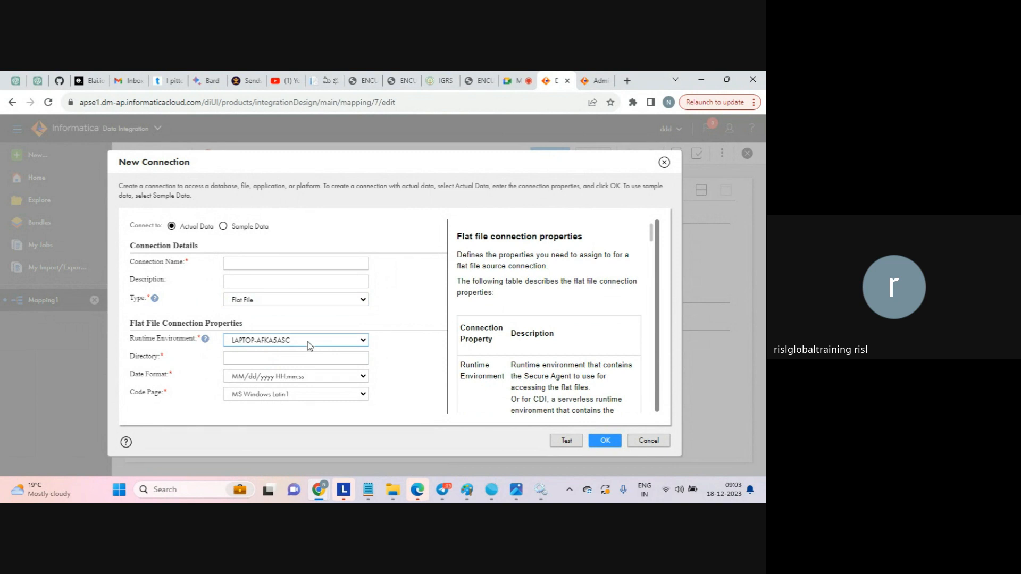
pyautogui.click(268, 356)
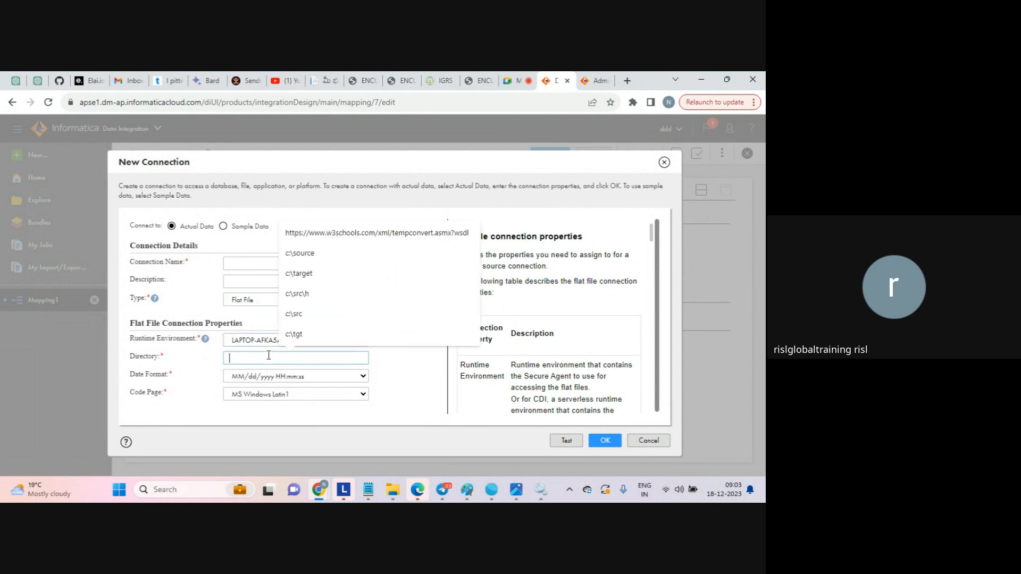
pyautogui.write('c:\\source')
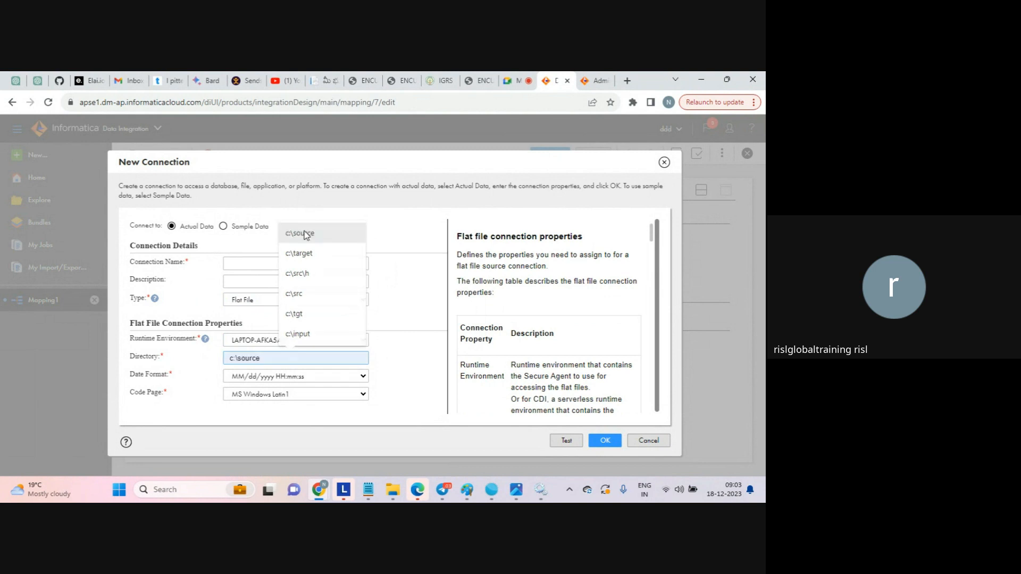
pyautogui.click(306, 235)
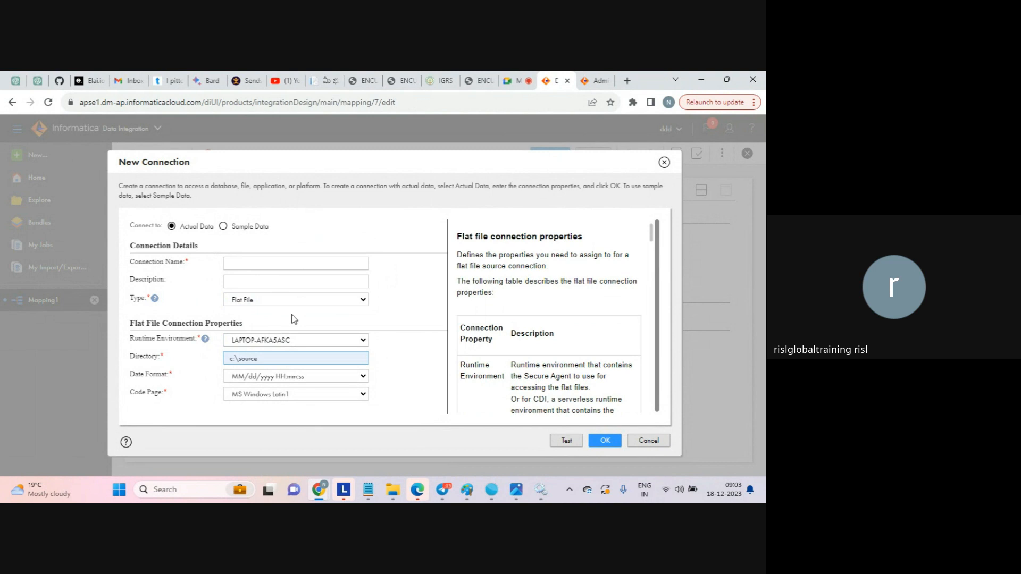
pyautogui.click(394, 493)
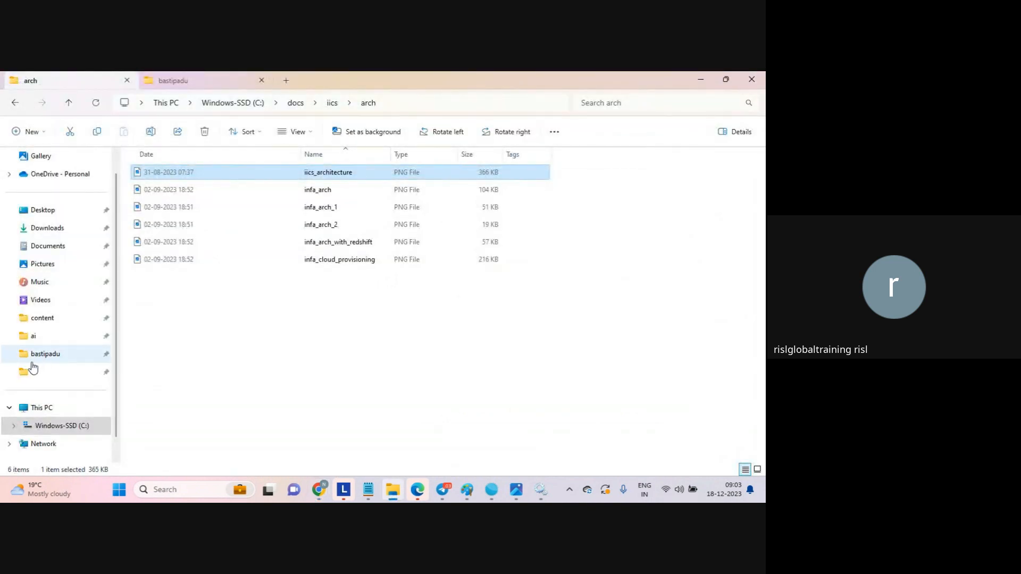
# - View the 17 files in C:\source, then return to the New Connection dialog
pyautogui.click(49, 427)
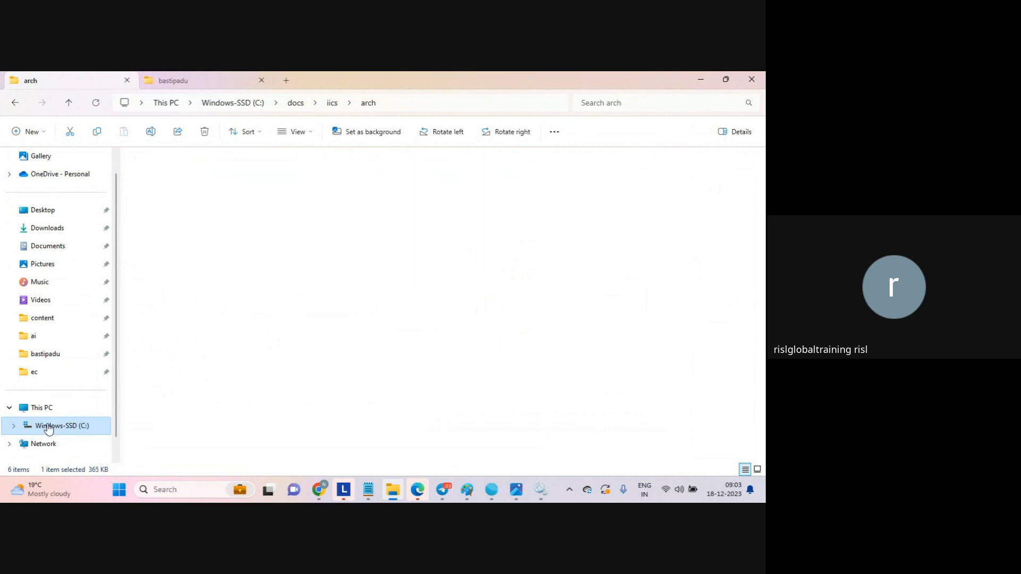
pyautogui.press('s')
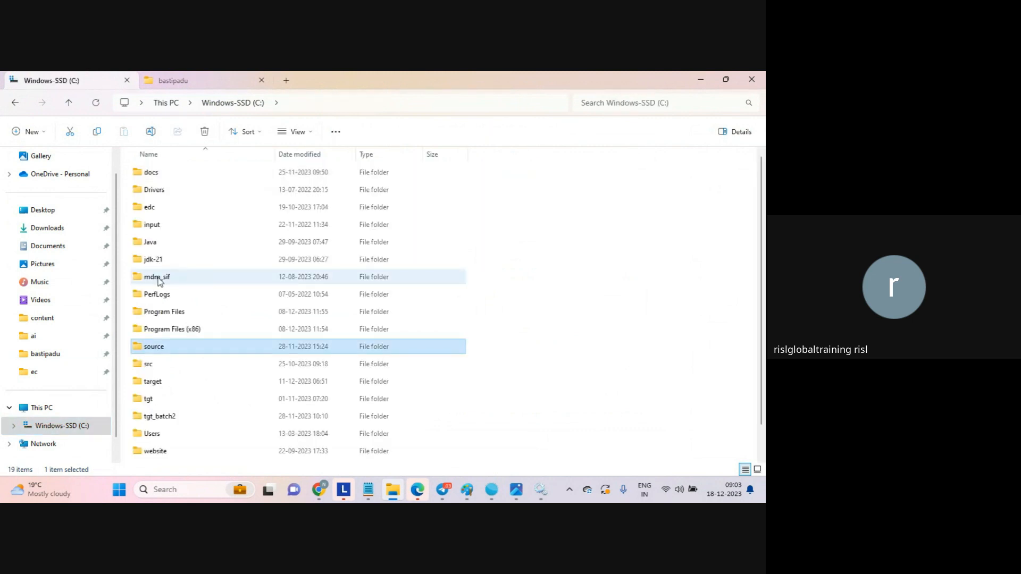
pyautogui.press('Return')
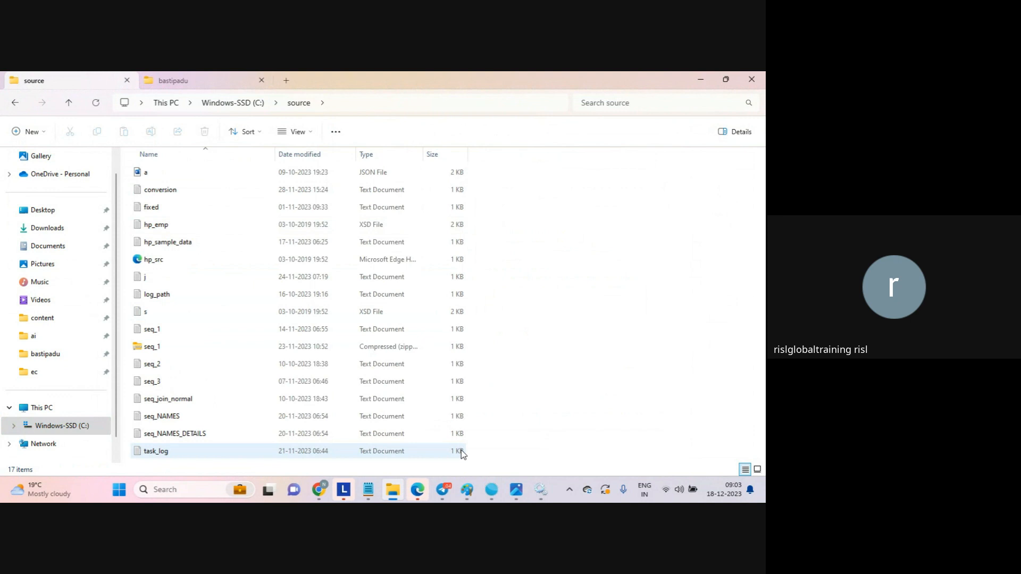
pyautogui.moveTo(319, 486)
pyautogui.click(298, 458)
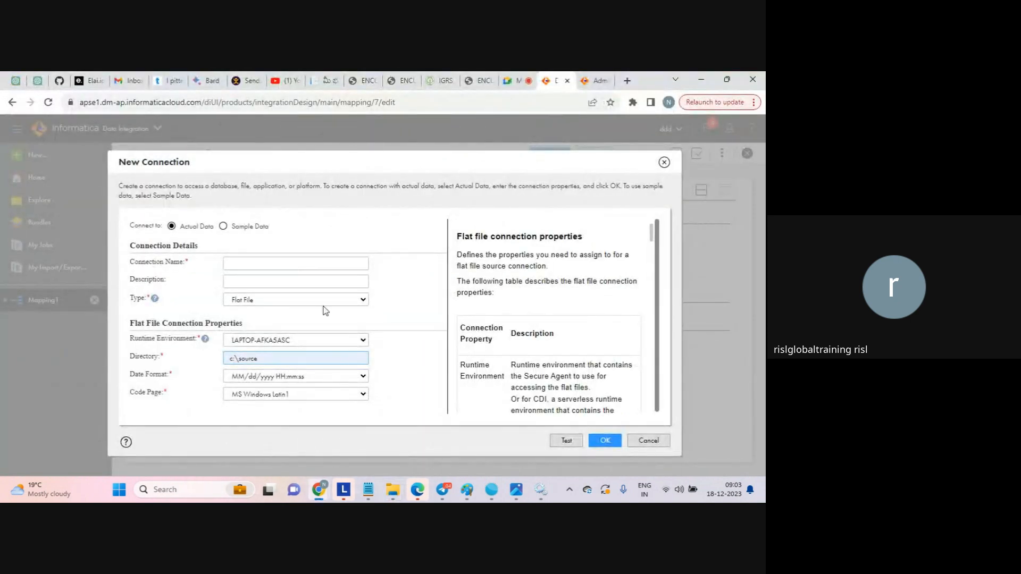
# - Name the connection flat_file_connection, reuse that name as its description, and test it
pyautogui.click(277, 261)
pyautogui.write('fla')
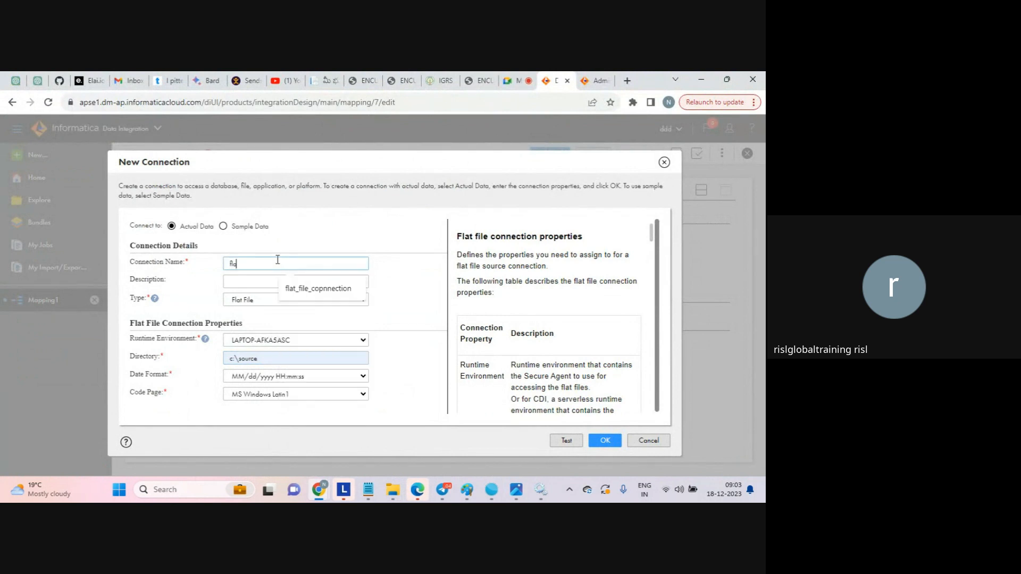
pyautogui.write('t_file_conne')
pyautogui.write('ctio')
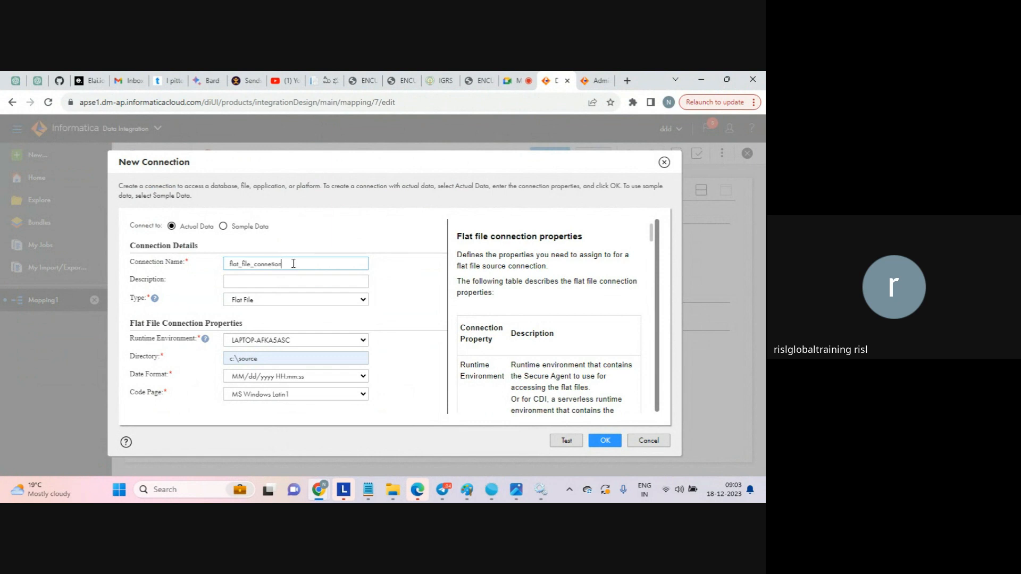
pyautogui.doubleClick(284, 264)
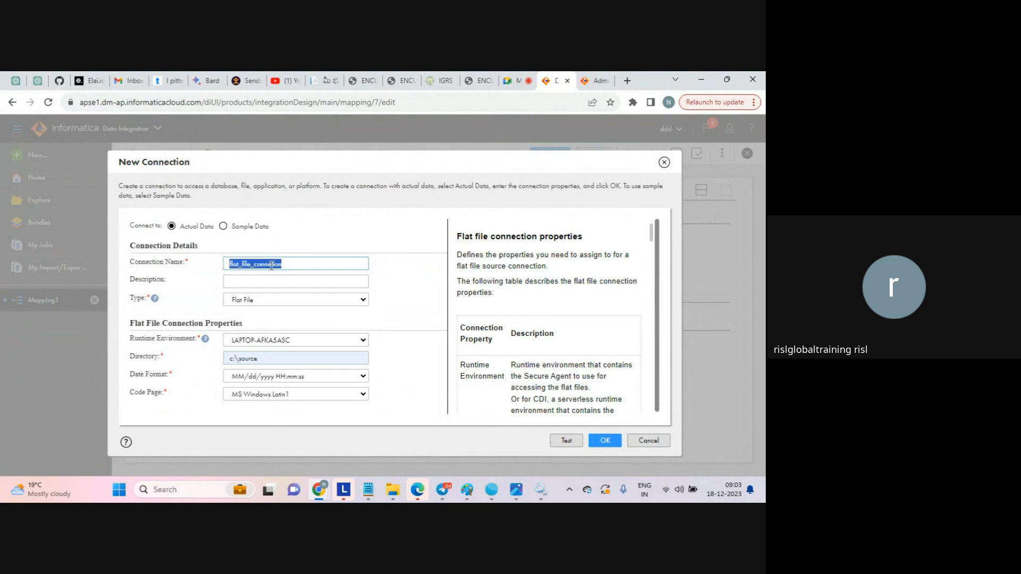
pyautogui.click(272, 264)
pyautogui.write('c')
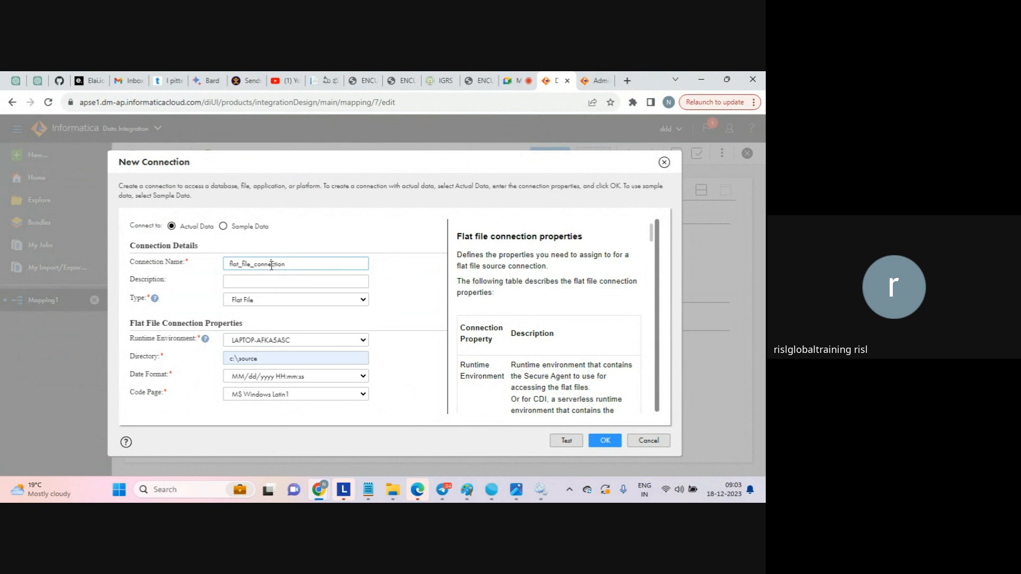
pyautogui.doubleClick(272, 265)
pyautogui.hotkey('ctrl', 'c')
pyautogui.click(255, 282)
pyautogui.hotkey('ctrl', 'v')
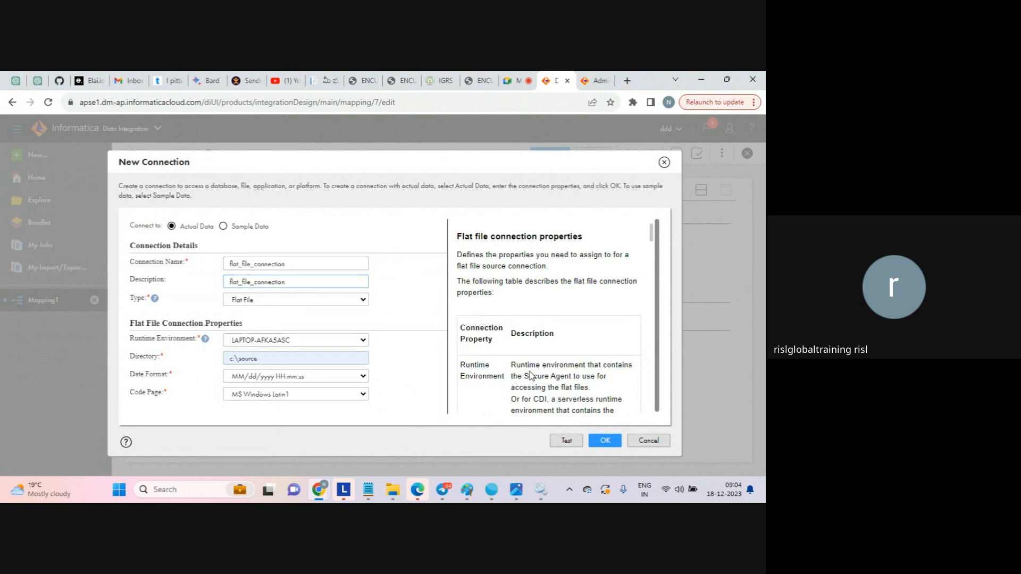
pyautogui.click(567, 445)
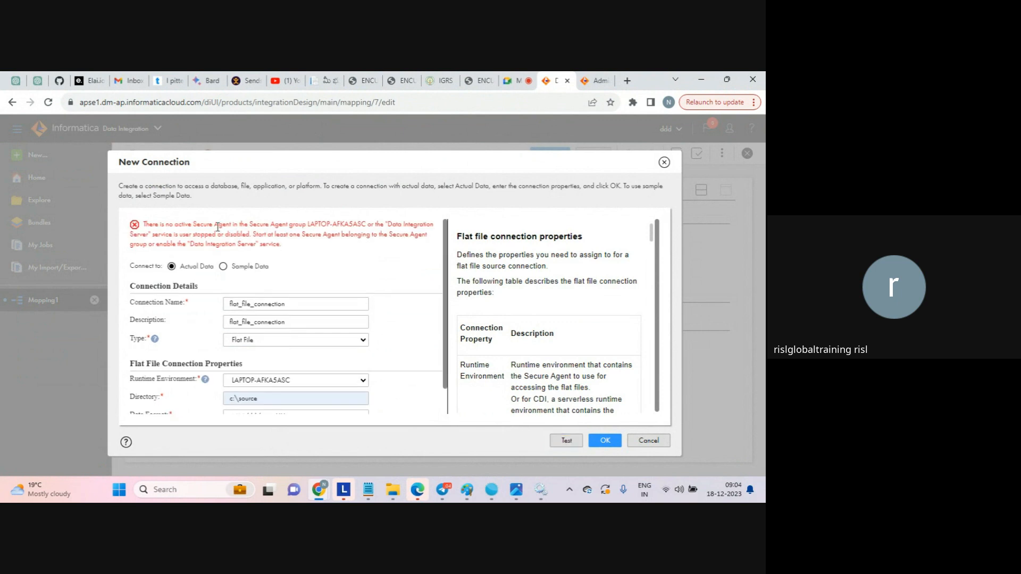
# - Note the no-active-Secure-Agent error and cancel the new connection
pyautogui.moveTo(202, 226); pyautogui.dragTo(307, 227)
pyautogui.click(306, 226)
pyautogui.click(649, 440)
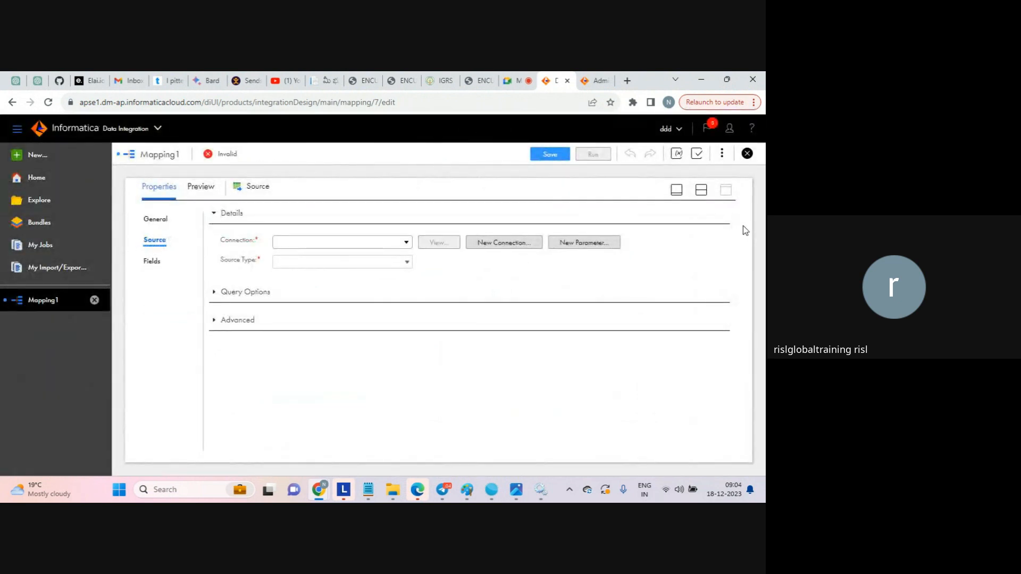
# - Close Mapping1 discarding unsaved changes, and go to the Home dashboard
pyautogui.click(747, 154)
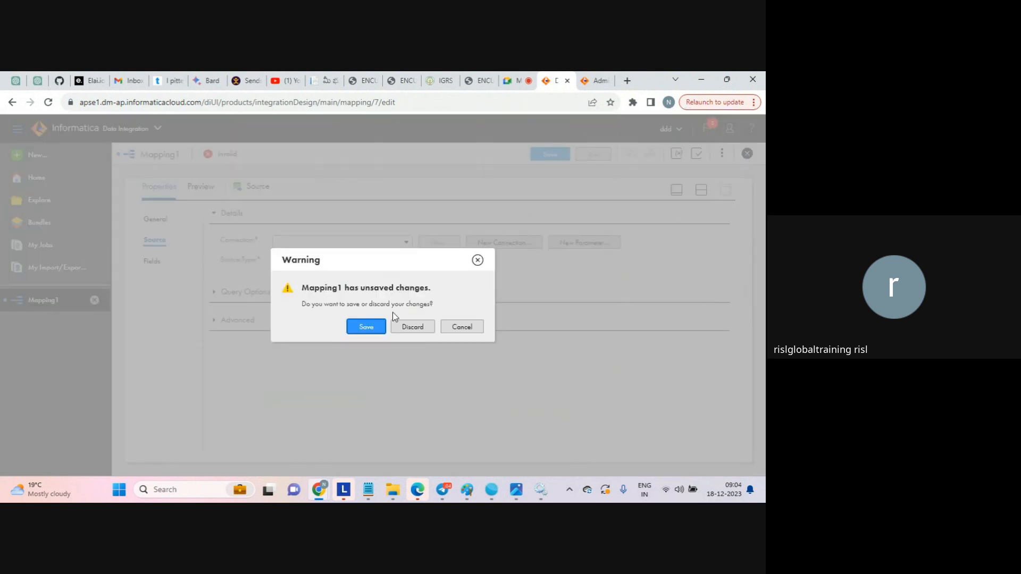
pyautogui.click(411, 326)
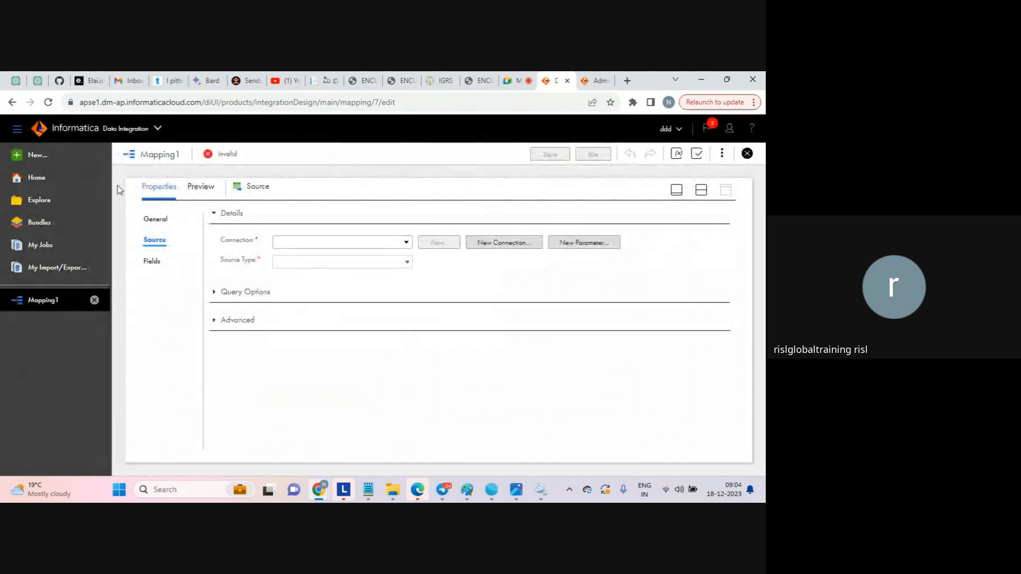
pyautogui.click(35, 178)
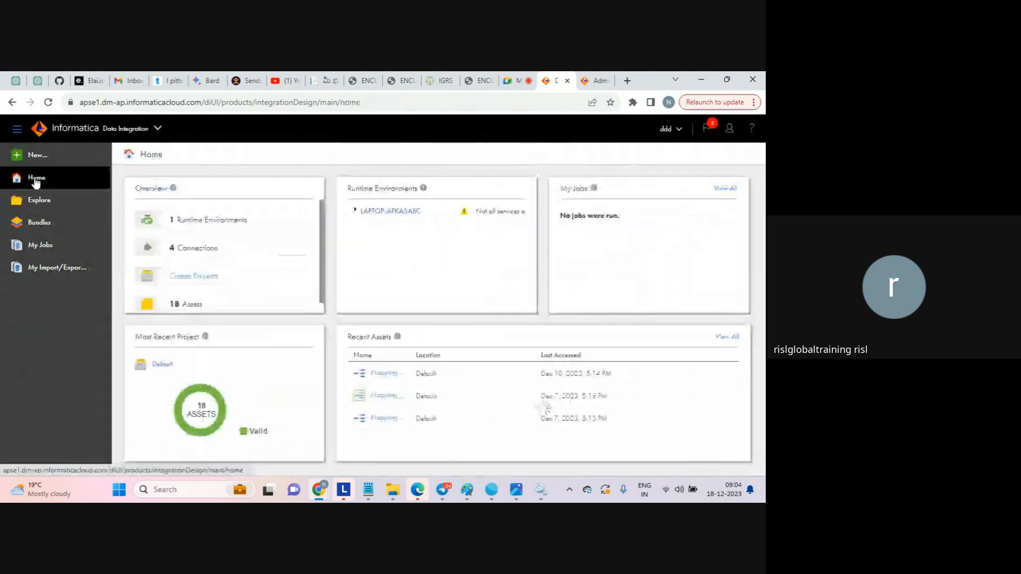
# - Expand LAPTOP-AFKA5ASC under Runtime Environments to reveal its agent's services warning
pyautogui.click(355, 212)
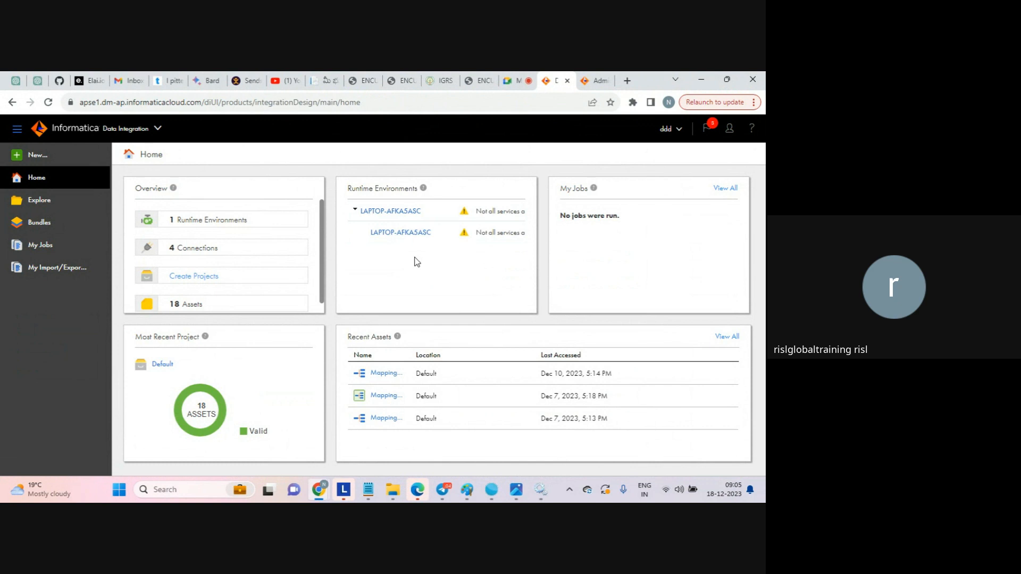
pyautogui.click(513, 83)
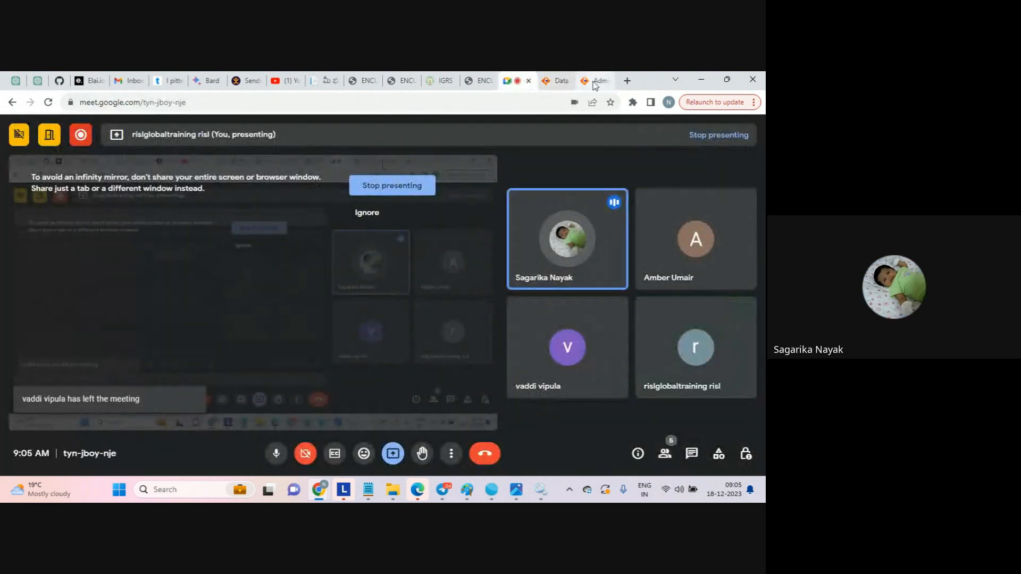
pyautogui.click(556, 80)
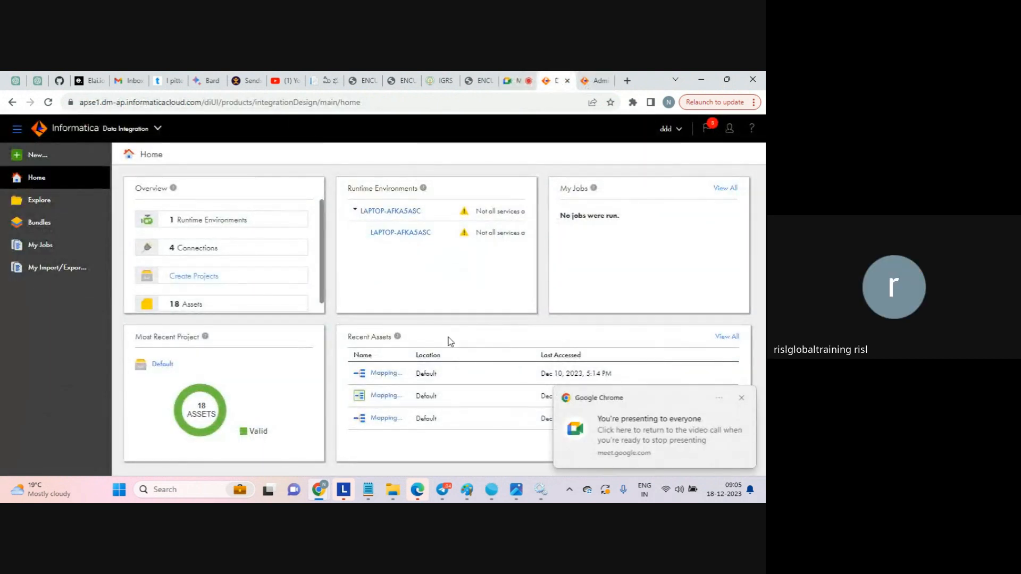
# - Stop the Informatica Cloud Secure Agent service in Windows Services
pyautogui.click(541, 490)
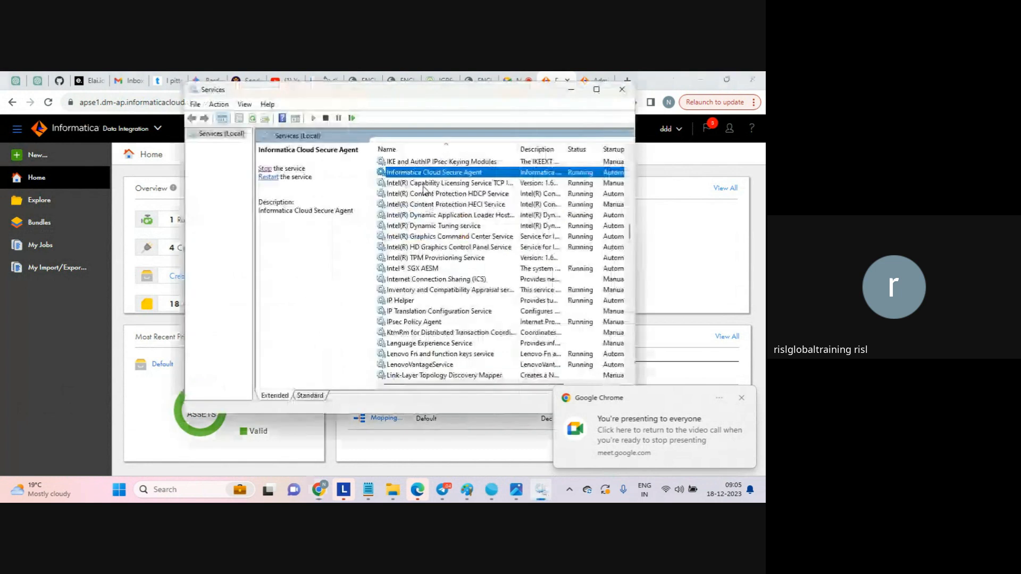
pyautogui.rightClick(411, 173)
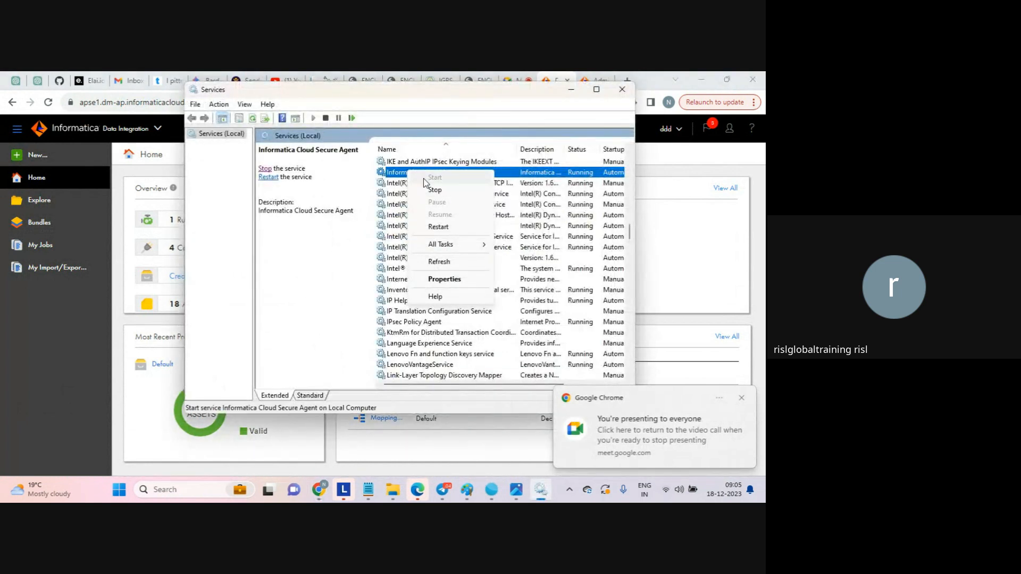
pyautogui.click(435, 191)
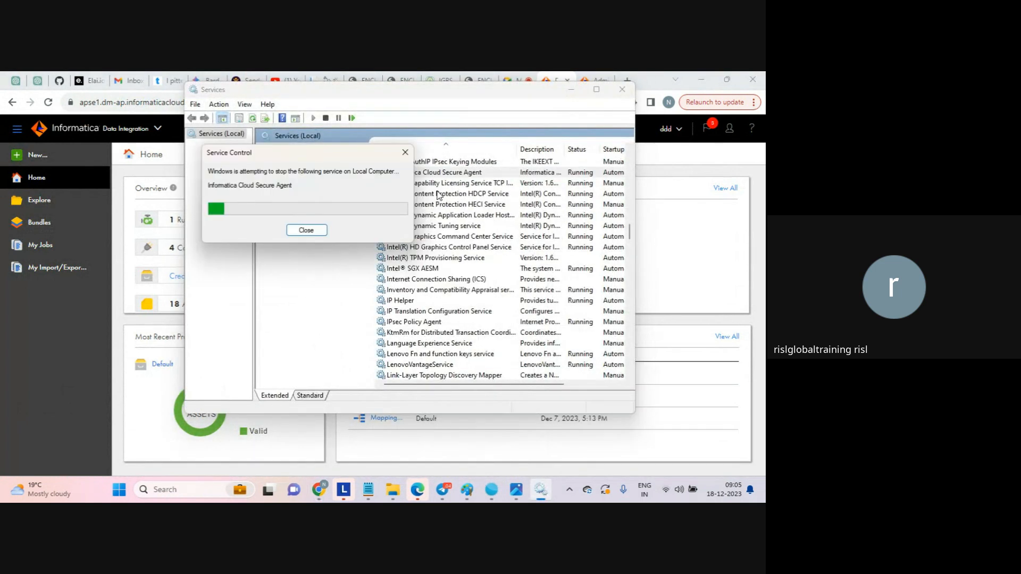
pyautogui.click(721, 278)
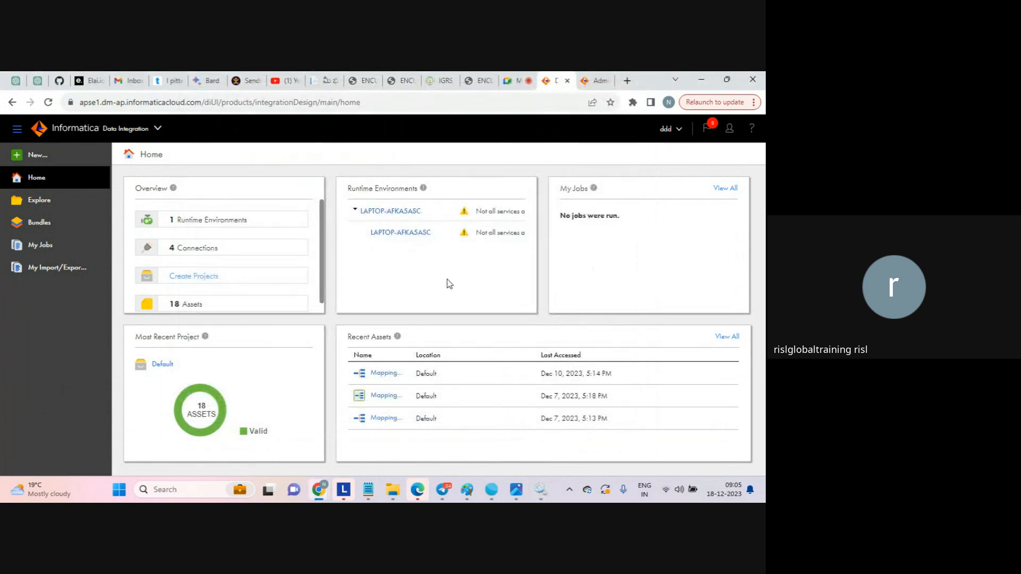
# - Check the service's stop progress, then bring the Informatica home page back
pyautogui.click(541, 489)
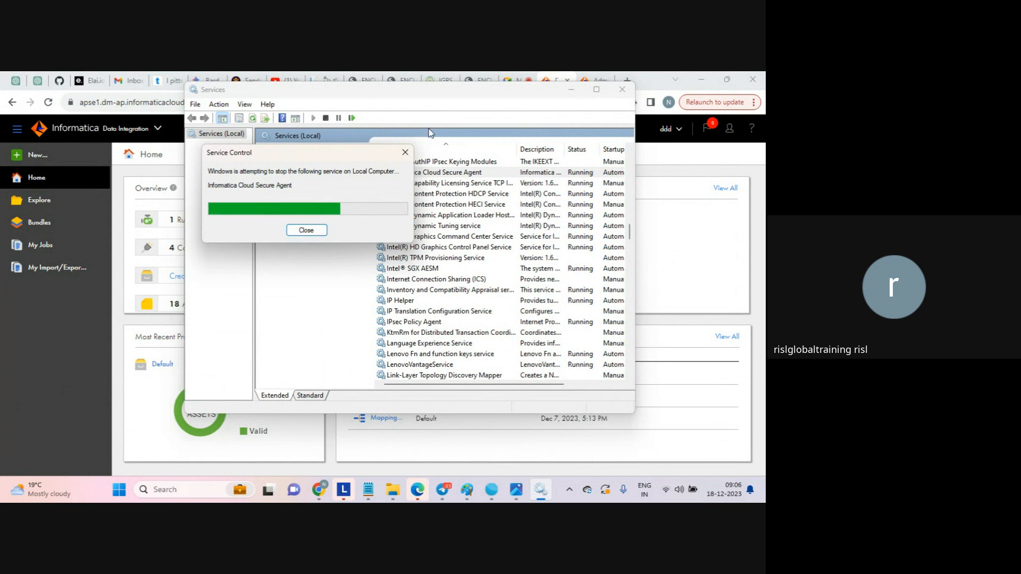
pyautogui.moveTo(323, 155); pyautogui.dragTo(411, 179)
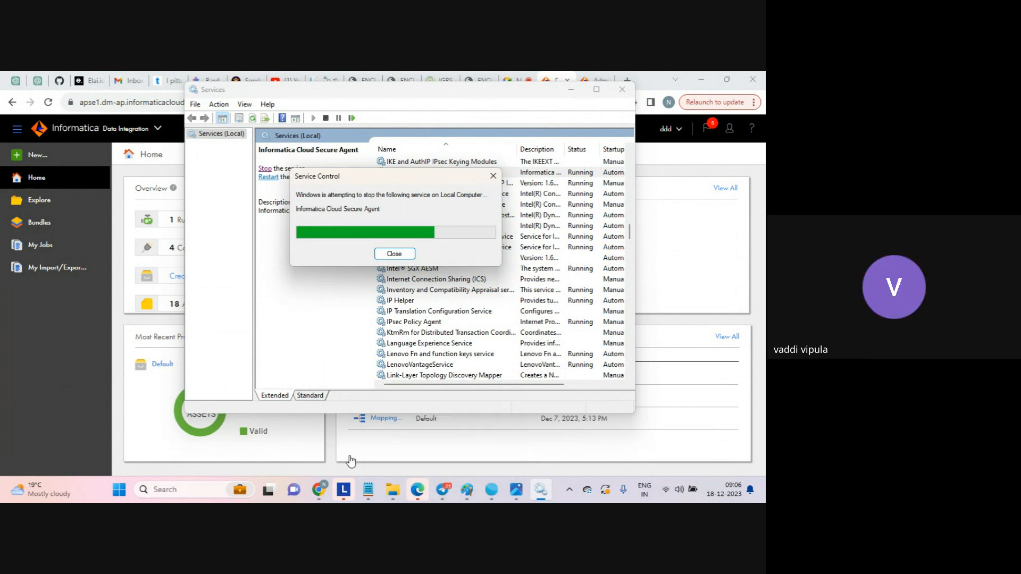
pyautogui.moveTo(317, 492)
pyautogui.click(258, 431)
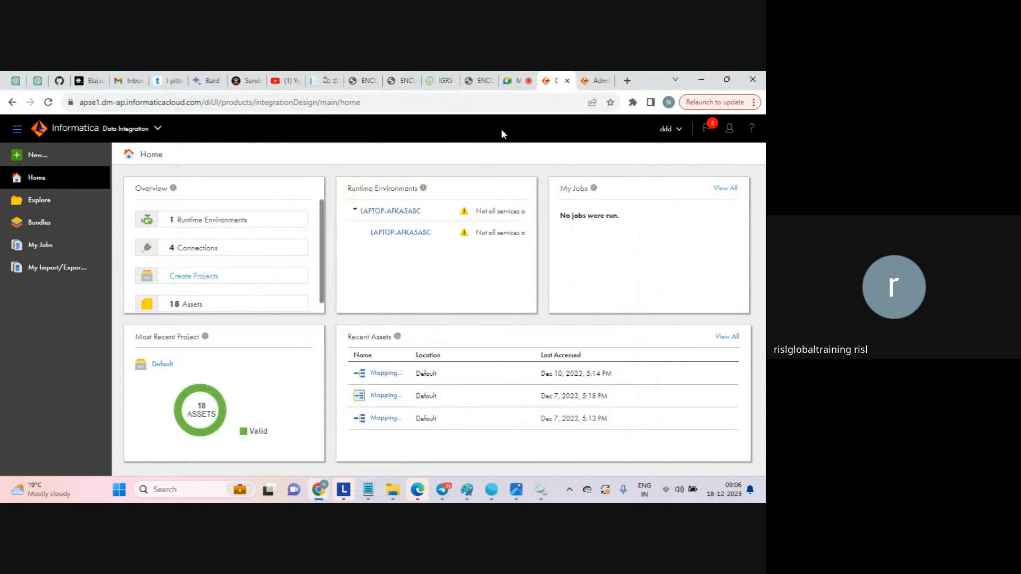
pyautogui.click(513, 82)
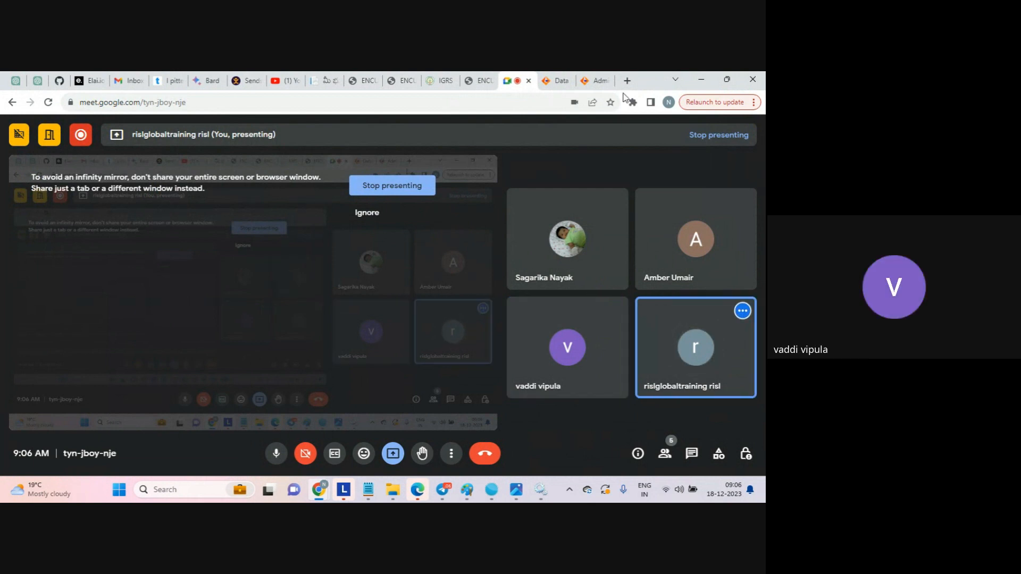
pyautogui.click(560, 84)
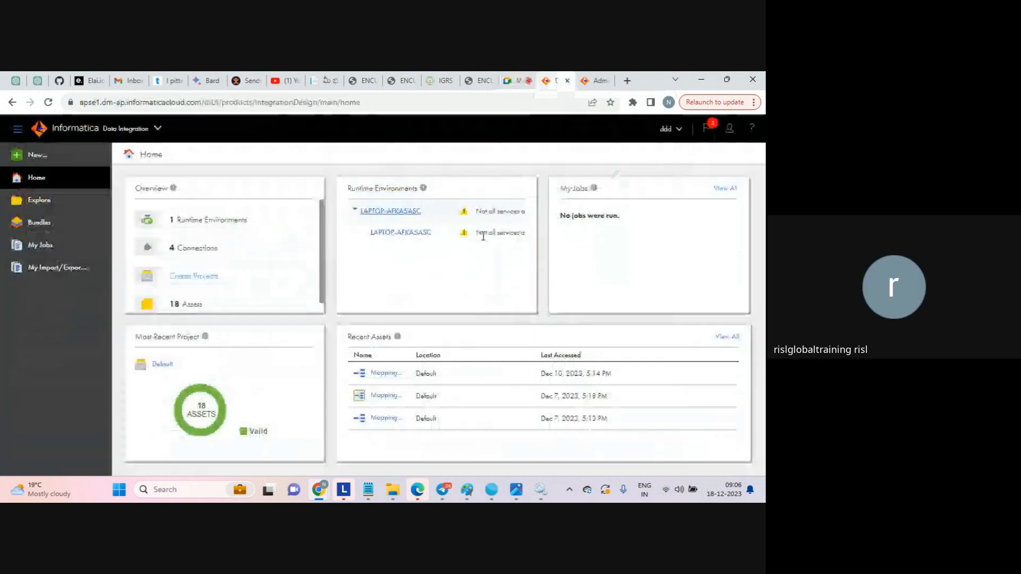